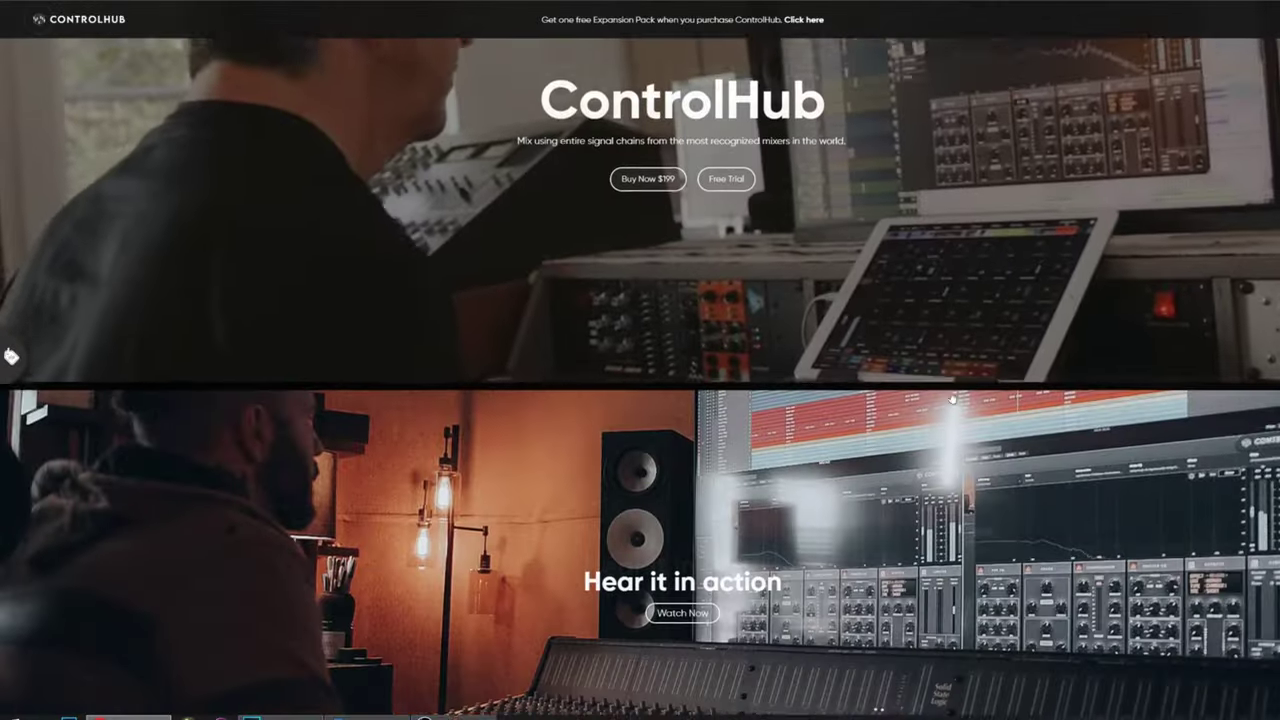
Step: Scroll past the ControlHub mixing-tool overview down to the artist expansion lineup
{"action": "scroll", "coordinate": [951, 397], "scroll_direction": "down", "scroll_amount": 7}
{"action": "scroll", "coordinate": [951, 397], "scroll_direction": "down", "scroll_amount": 10}
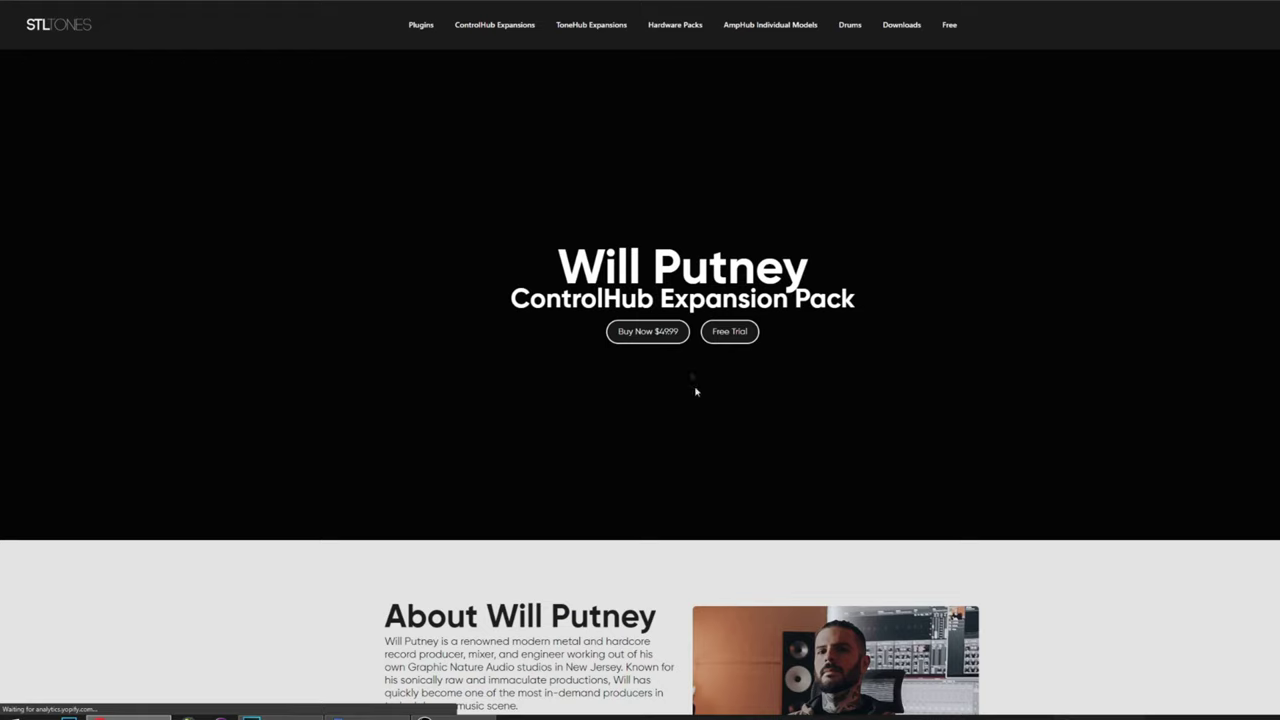
Step: Scroll down the Will Putney expansion page to the About Will Putney section
{"action": "scroll", "coordinate": [882, 298], "scroll_direction": "down", "scroll_amount": 3}
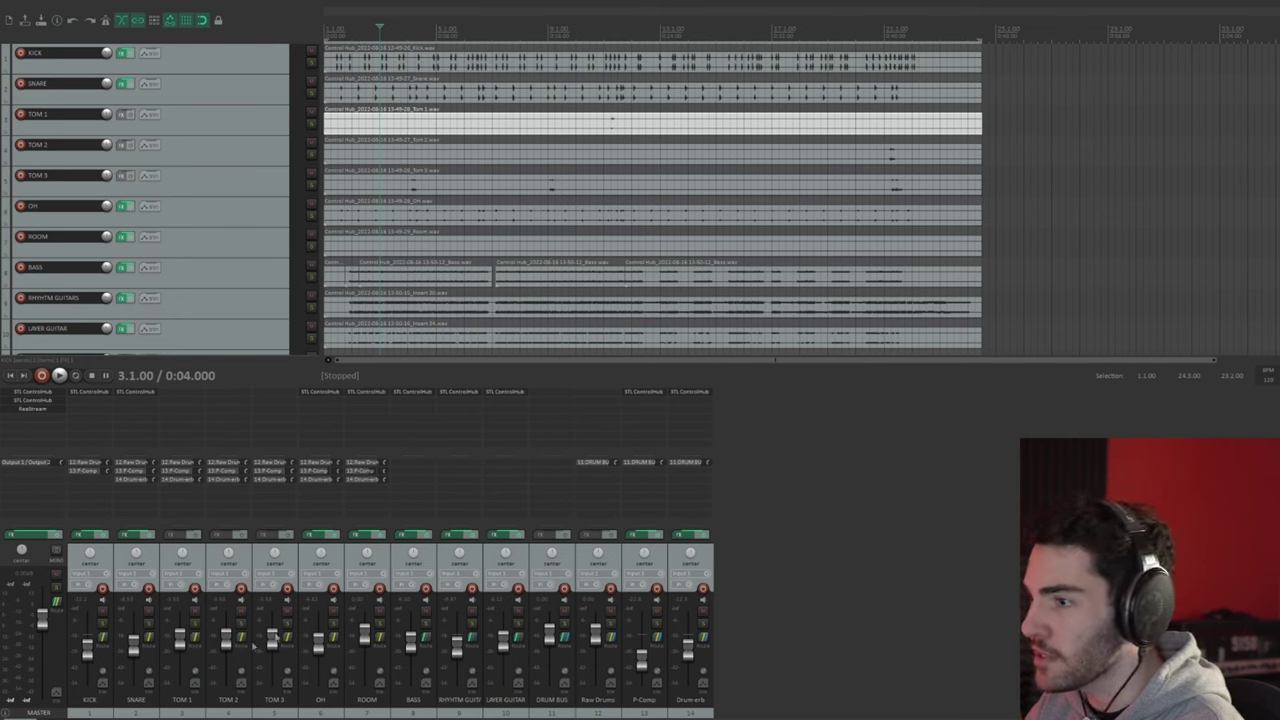
Step: Step through the KICK, SNARE, ROOM and OH drum tracks' ControlHub inserts
{"action": "left_click", "coordinate": [108, 700]}
{"action": "left_click", "coordinate": [138, 700]}
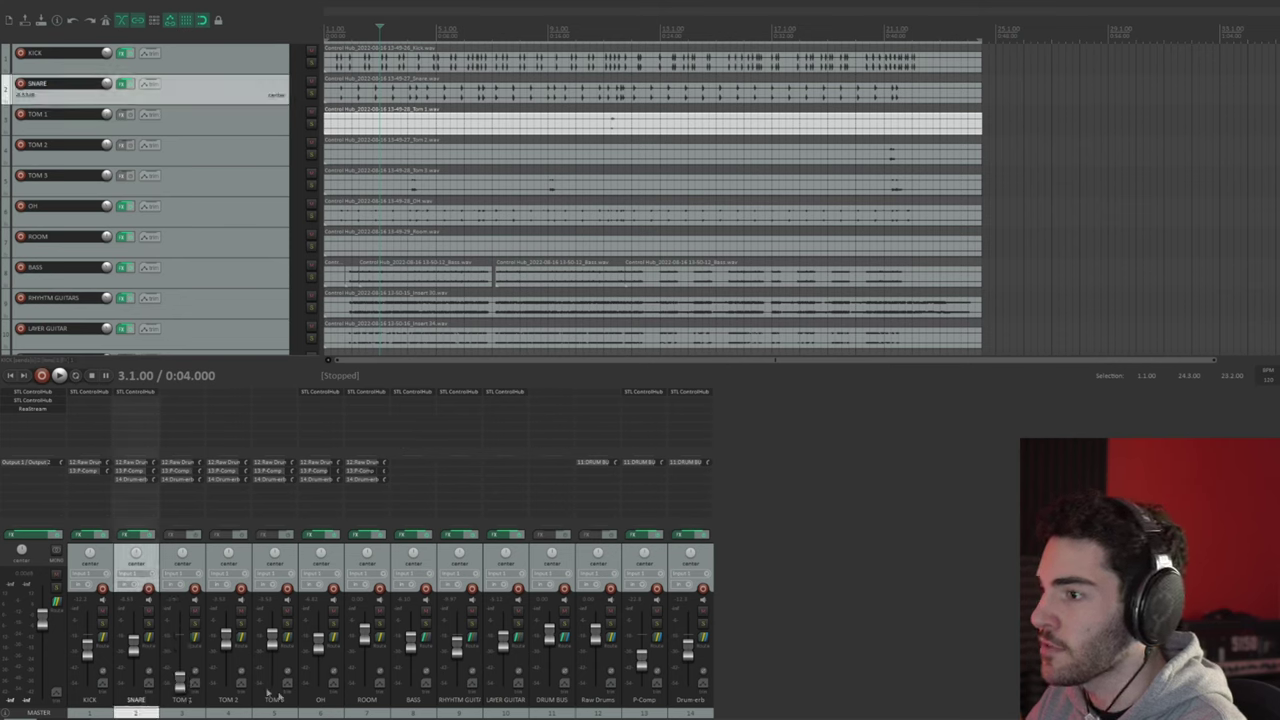
{"action": "left_click", "coordinate": [366, 709]}
{"action": "left_click", "coordinate": [320, 709]}
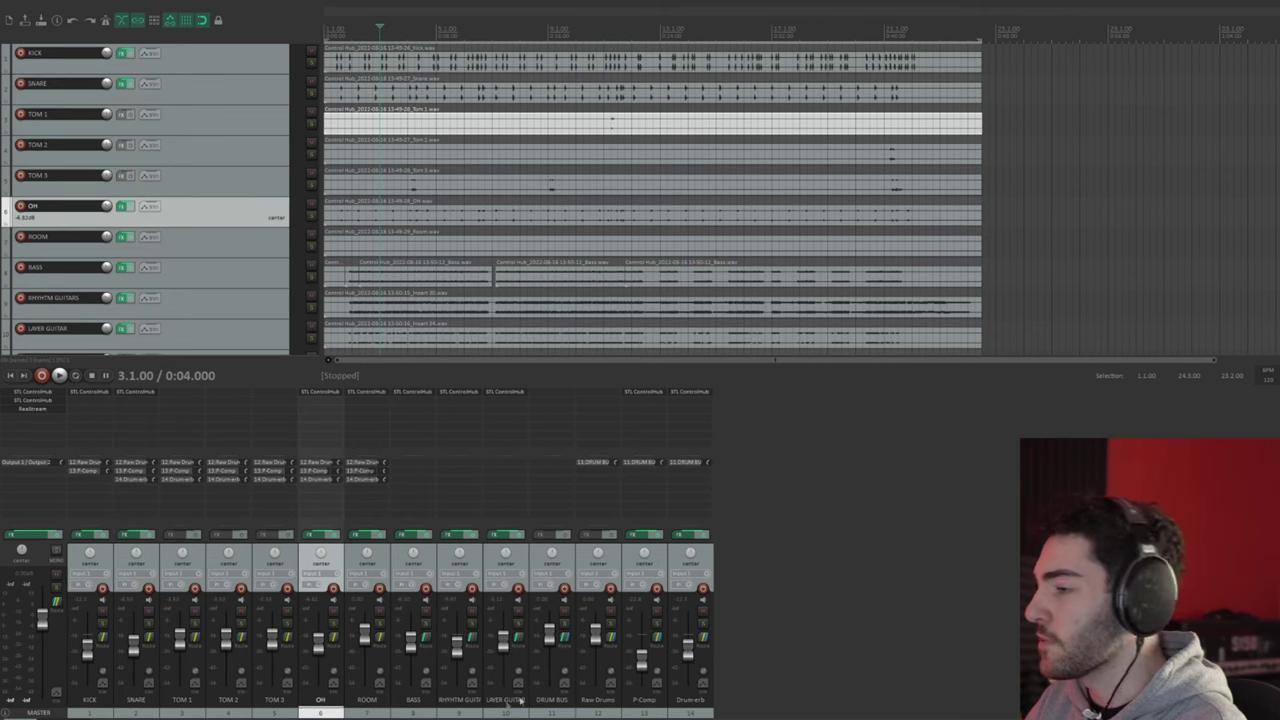
Step: Select the P-Comp and Drum-erb buses, then open the master's ReaStream plugin window
{"action": "left_click", "coordinate": [656, 709]}
{"action": "left_click", "coordinate": [692, 705]}
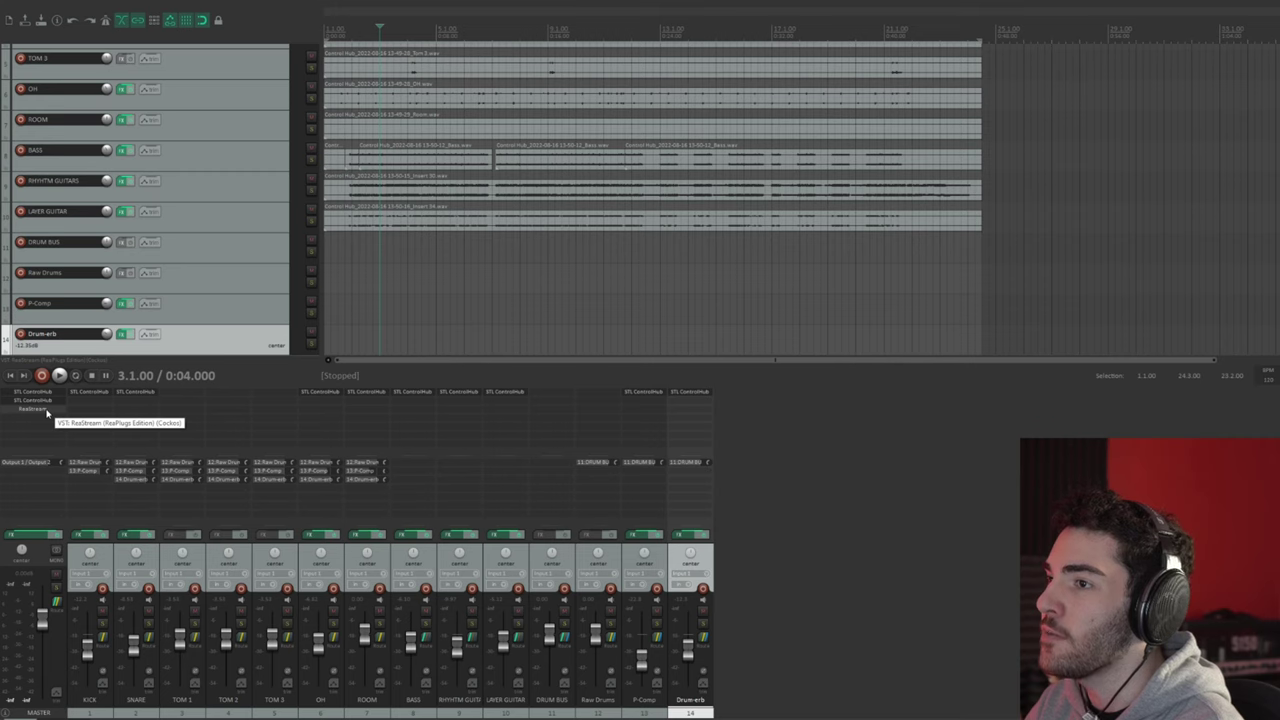
{"action": "left_click", "coordinate": [46, 410]}
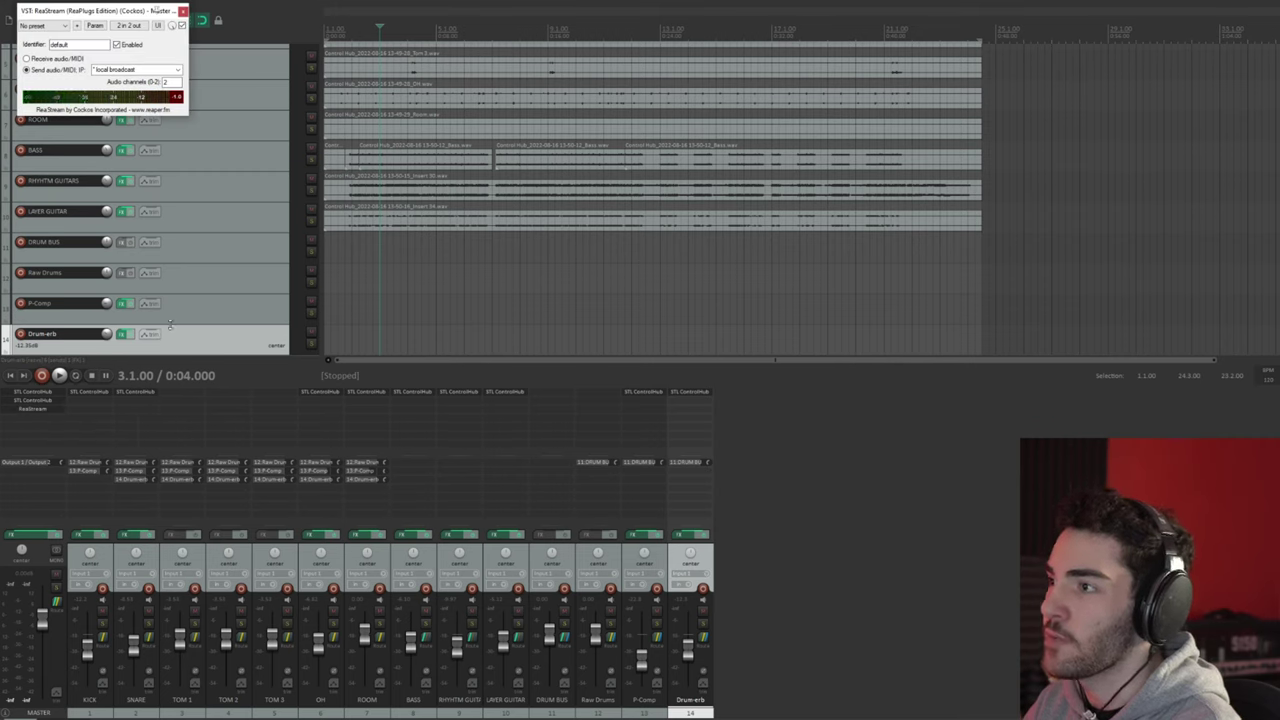
{"action": "key", "text": "alt+Tab"}
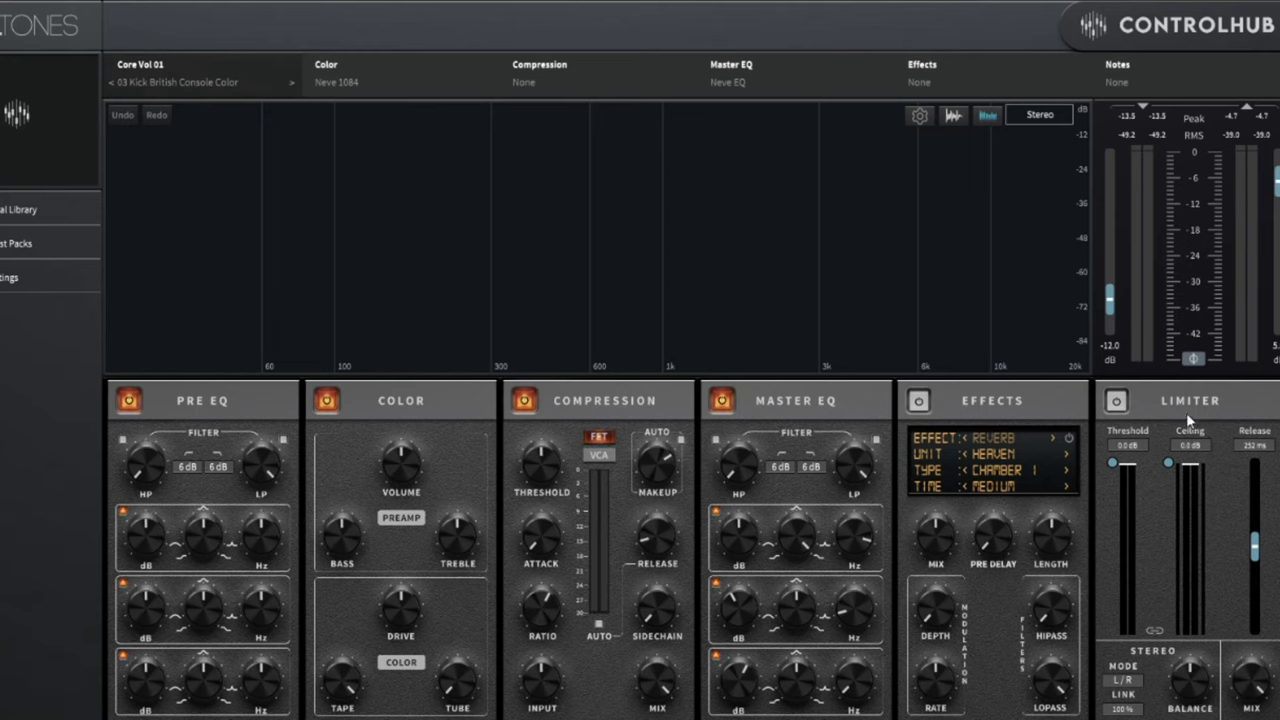
Step: Check the kick's 03 Kick British Console Color preset and start playback
{"action": "left_click", "coordinate": [15, 243]}
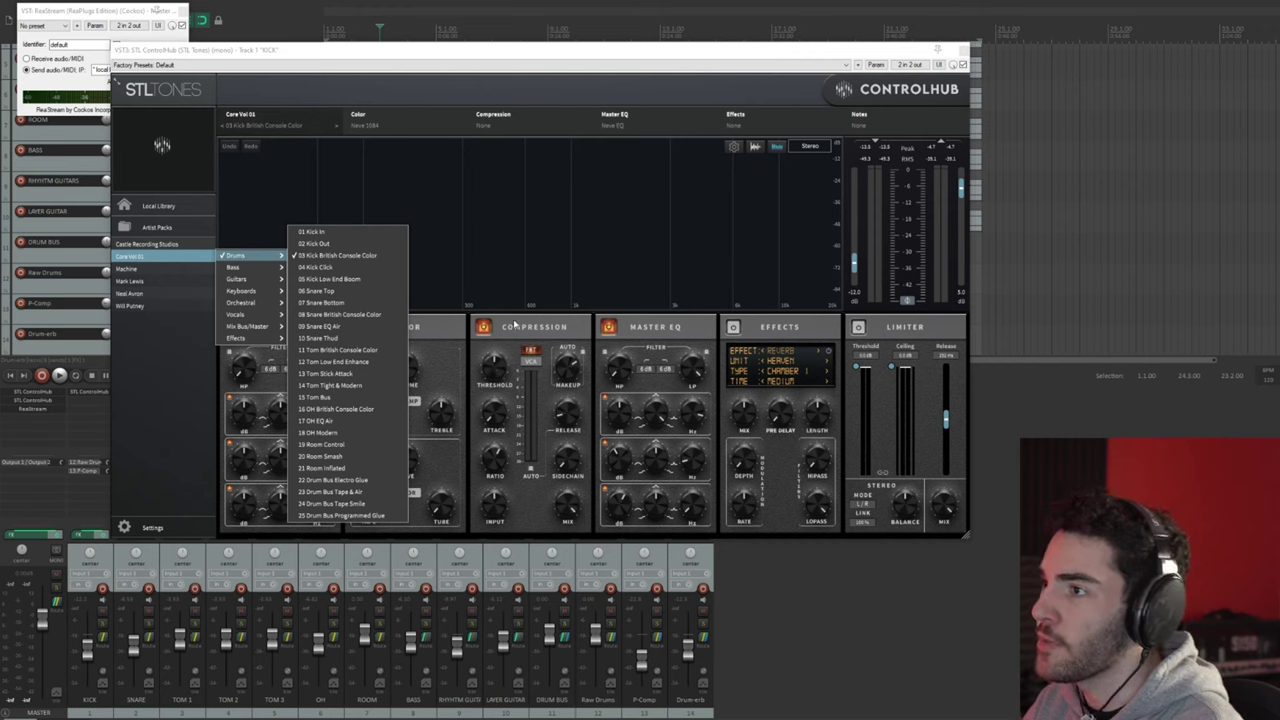
{"action": "left_click", "coordinate": [533, 291]}
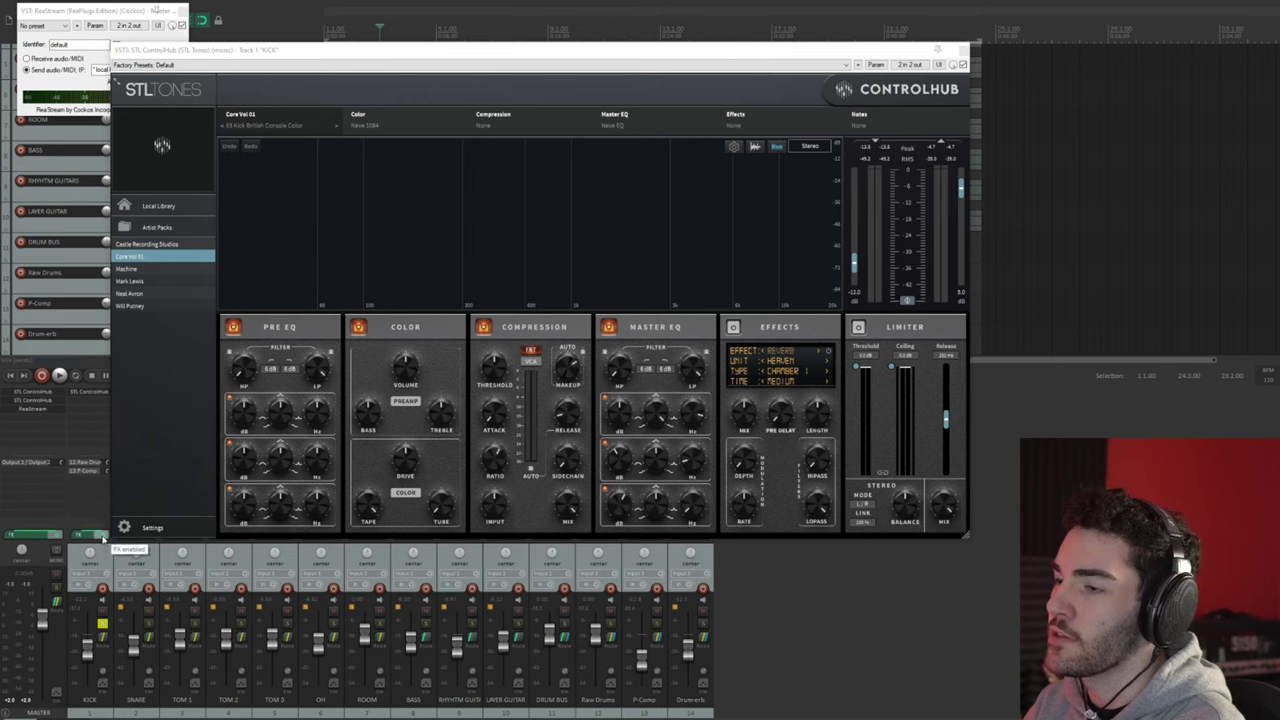
{"action": "key", "text": "space"}
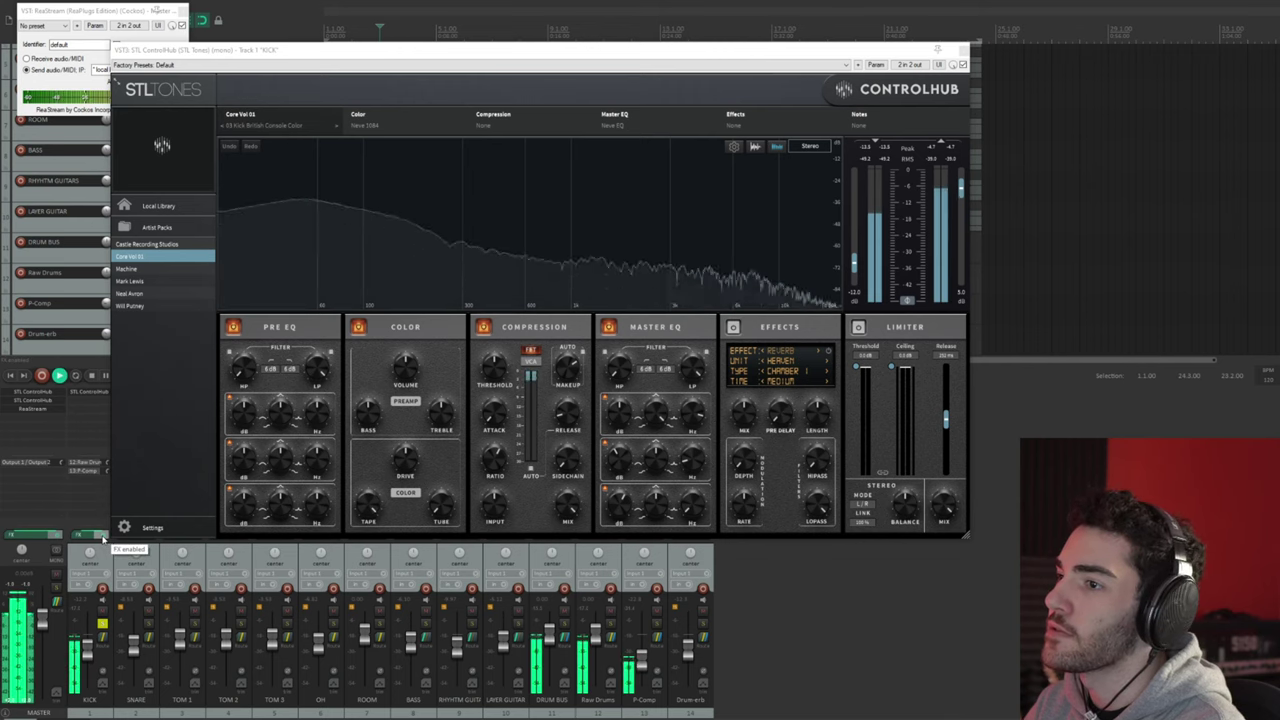
Step: Bypass and re-enable the kick's ControlHub while playing, then stop and close its window
{"action": "left_click", "coordinate": [102, 539]}
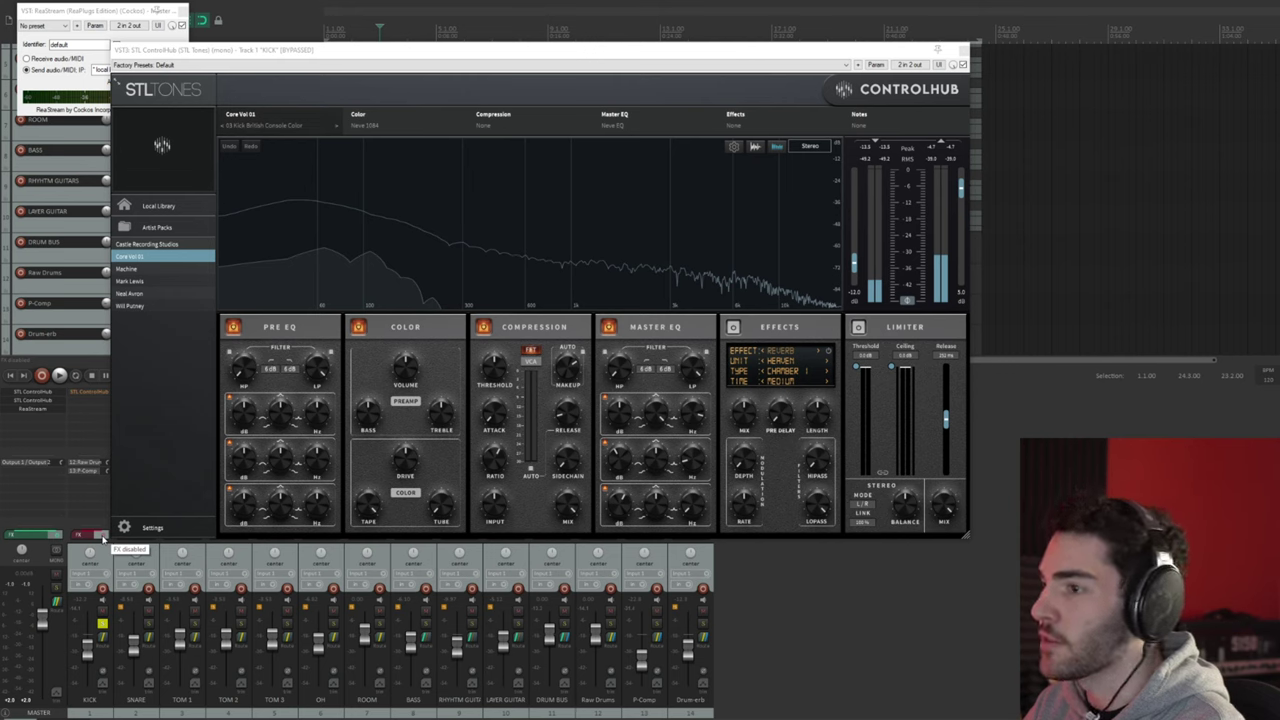
{"action": "left_click", "coordinate": [103, 539]}
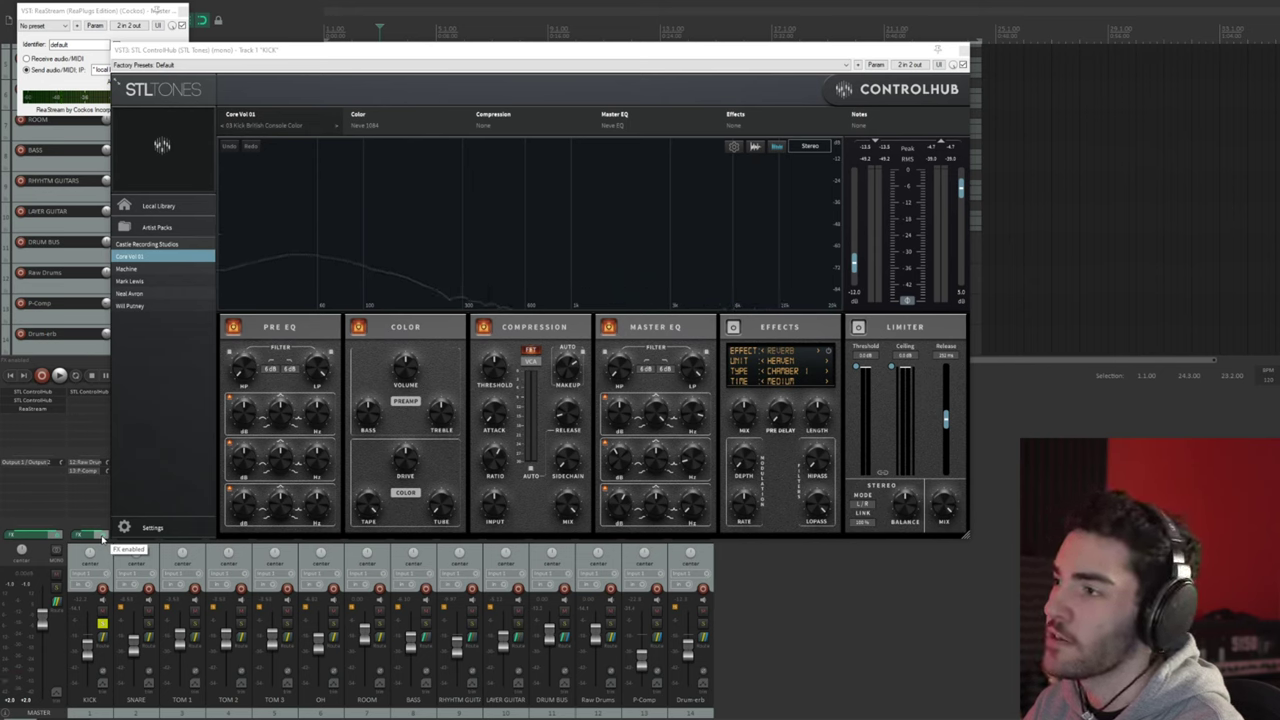
{"action": "key", "text": "space"}
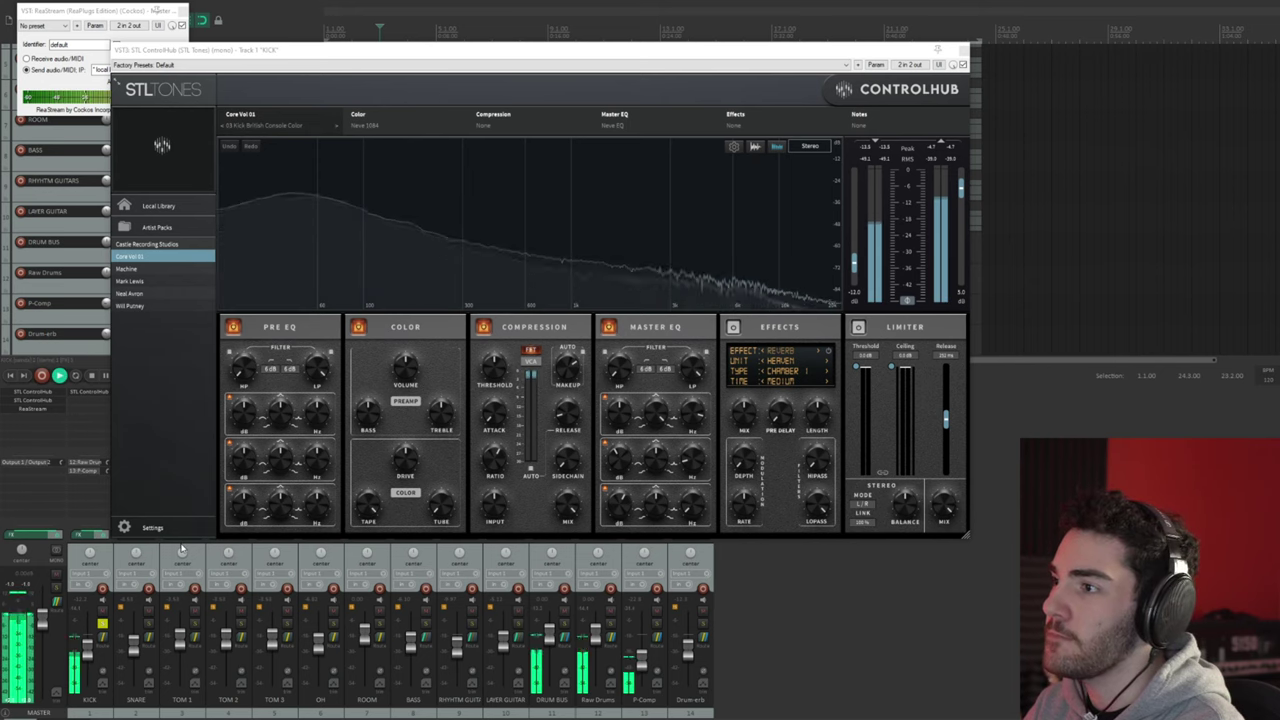
{"action": "key", "text": "space"}
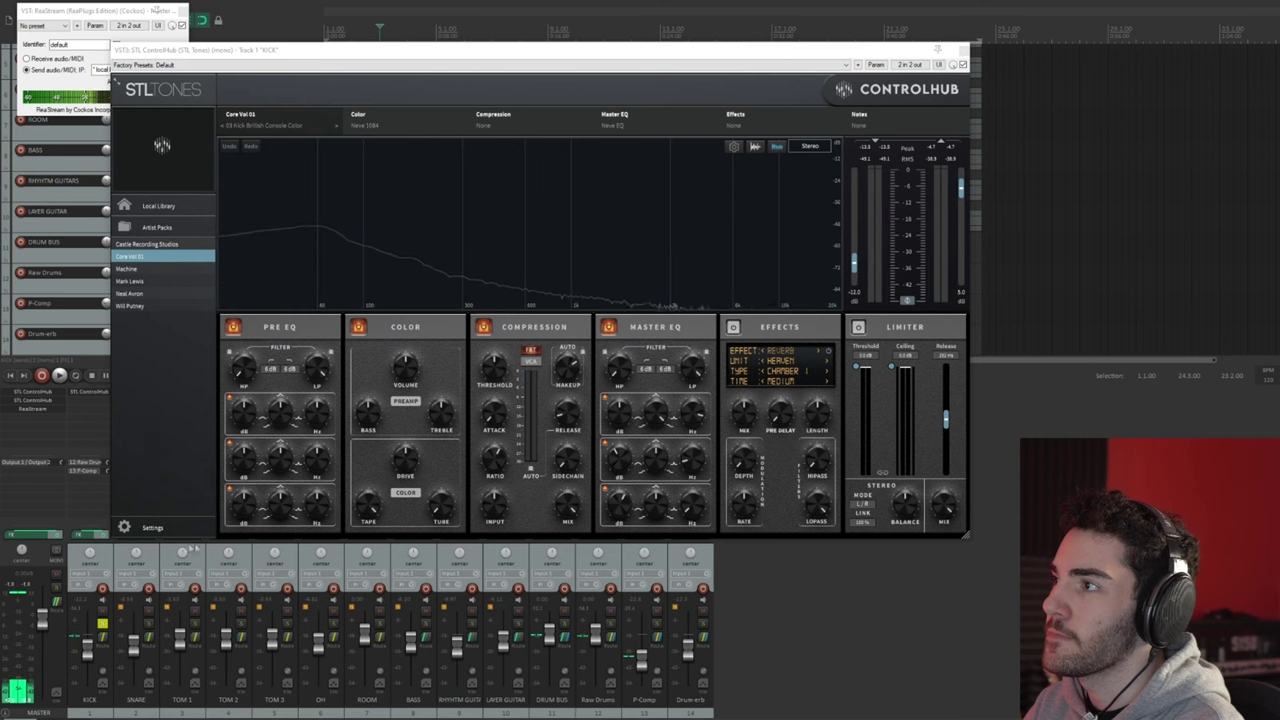
{"action": "key", "text": "Escape"}
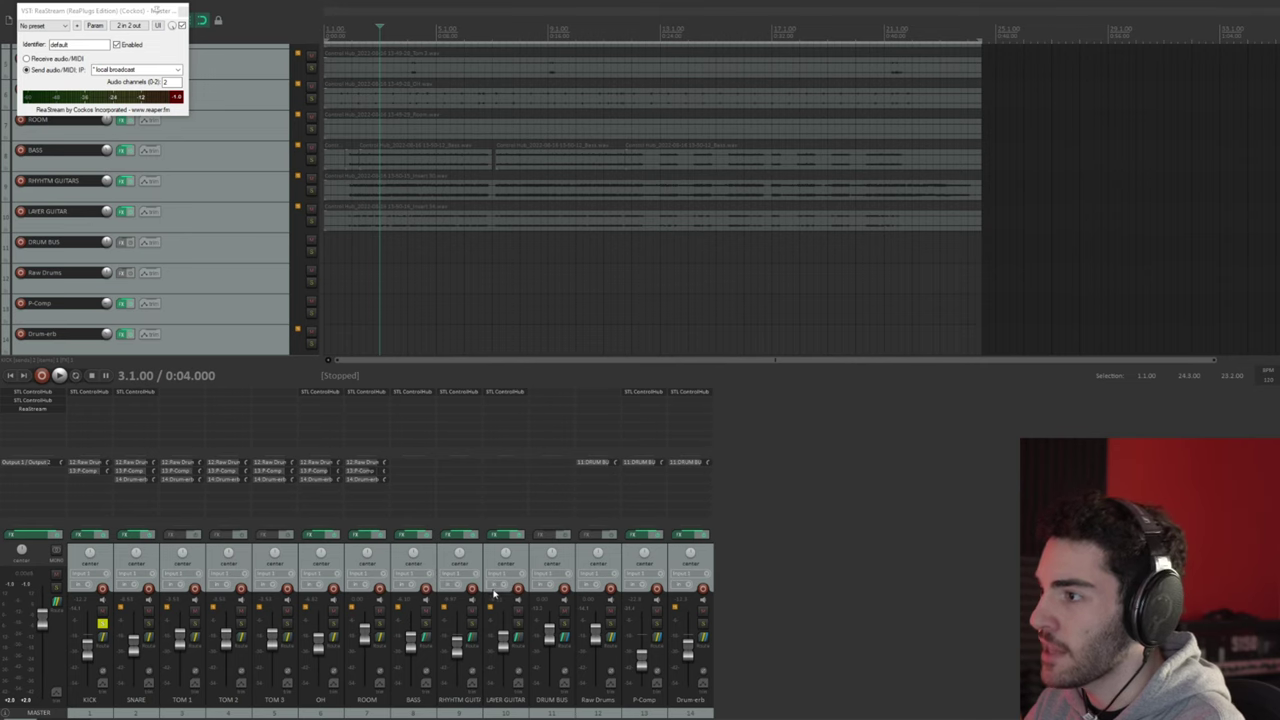
Step: Show the ControlHub on the P-Comp bus, then the one on Drum-erb
{"action": "left_click", "coordinate": [642, 392]}
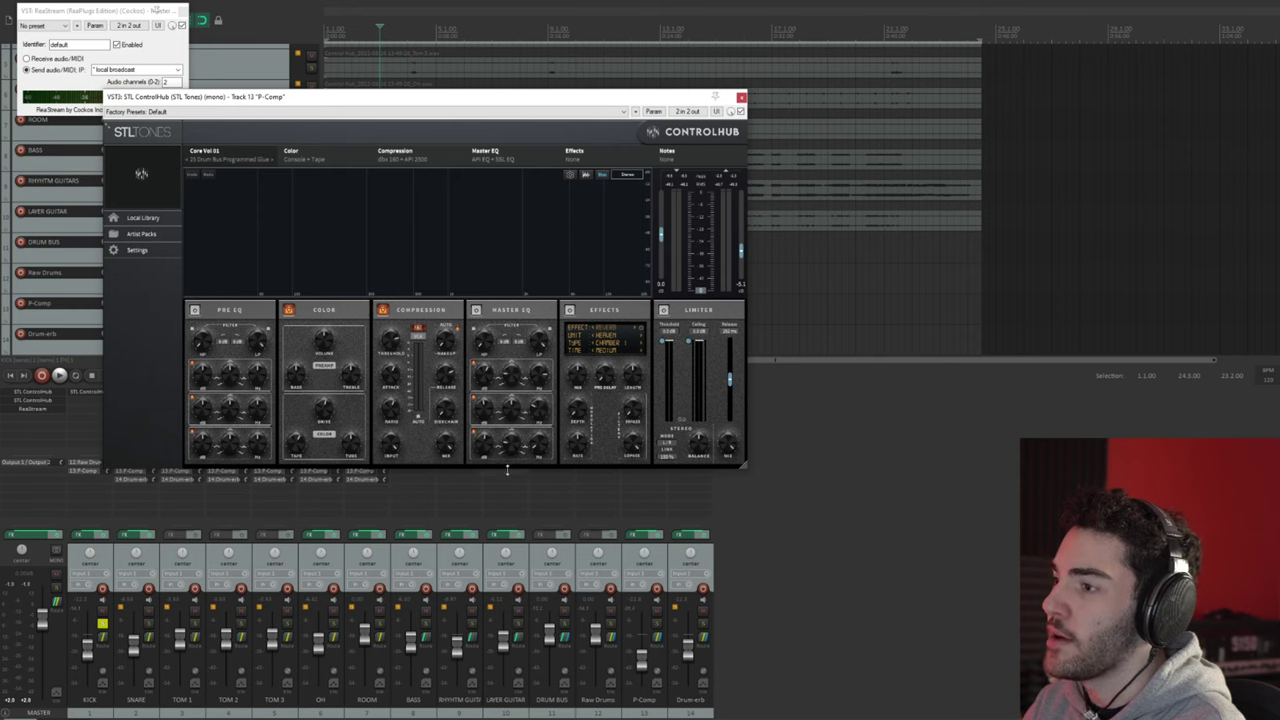
{"action": "left_click", "coordinate": [711, 556]}
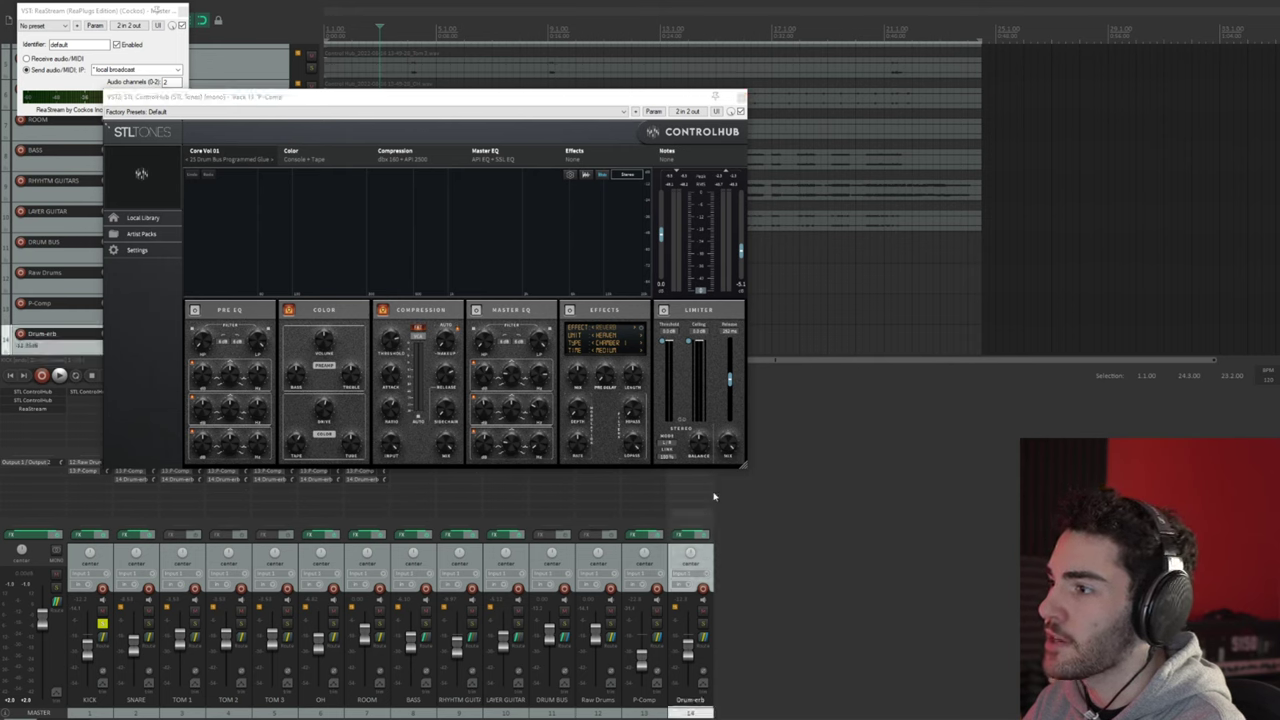
{"action": "left_click", "coordinate": [740, 98]}
{"action": "left_click", "coordinate": [690, 392]}
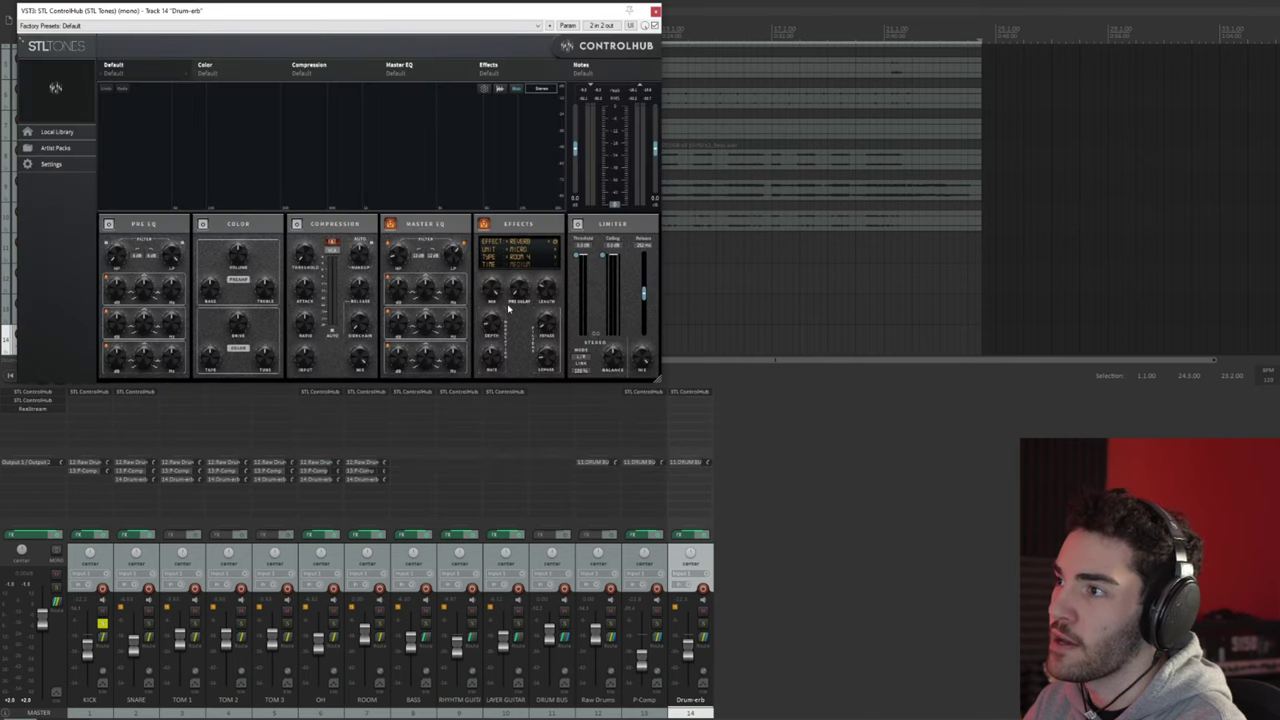
Step: Open the master's first and second ControlHub instances and close the leftover window
{"action": "left_click", "coordinate": [40, 392]}
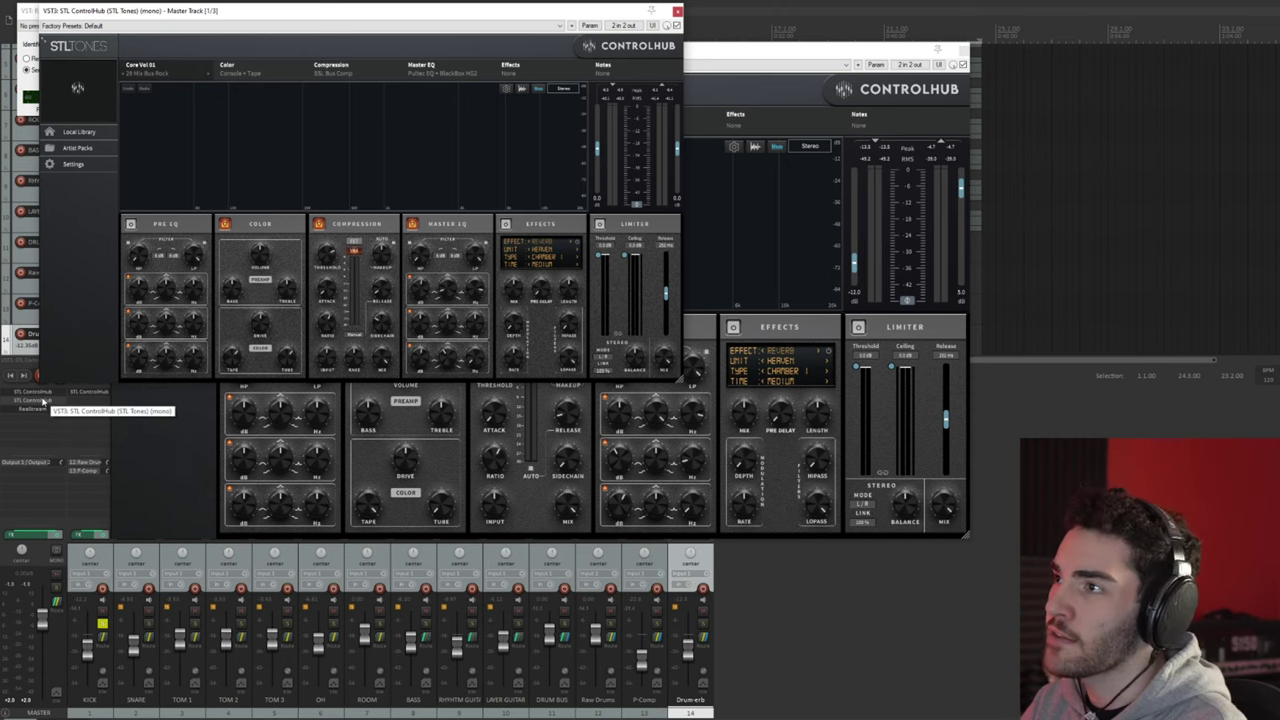
{"action": "left_click", "coordinate": [44, 400]}
{"action": "left_click", "coordinate": [20, 406]}
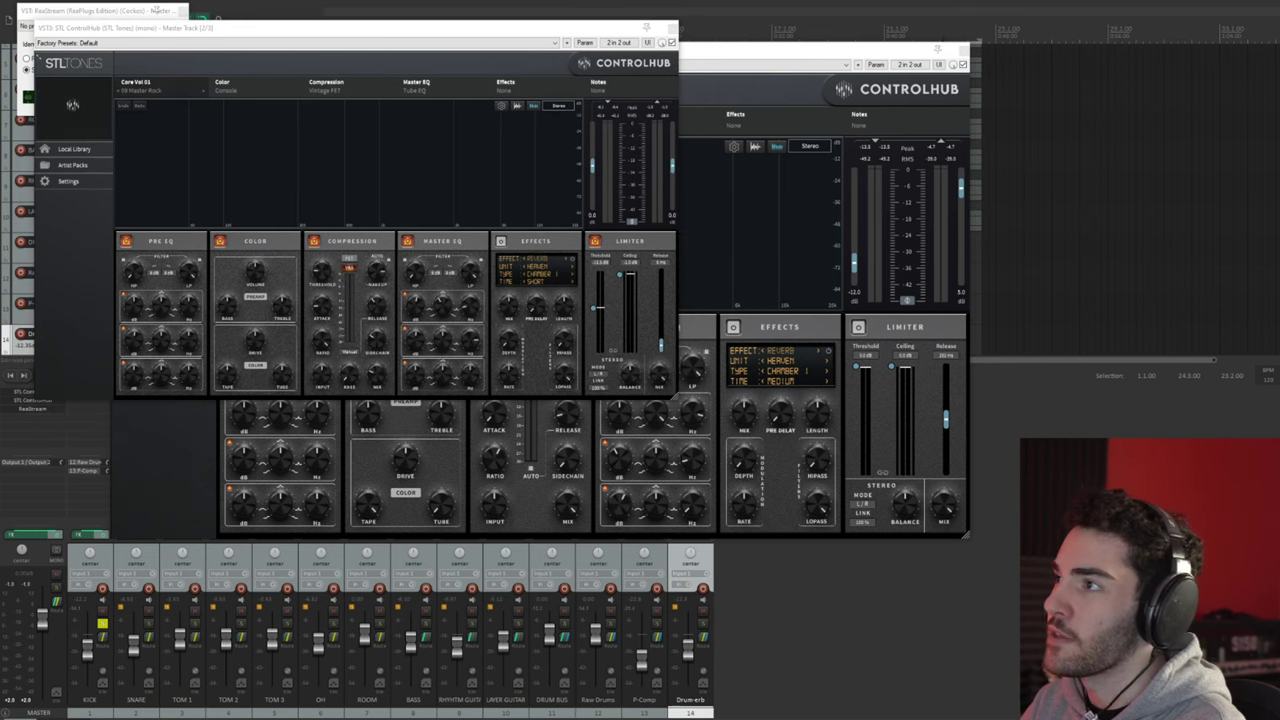
{"action": "left_click", "coordinate": [962, 64]}
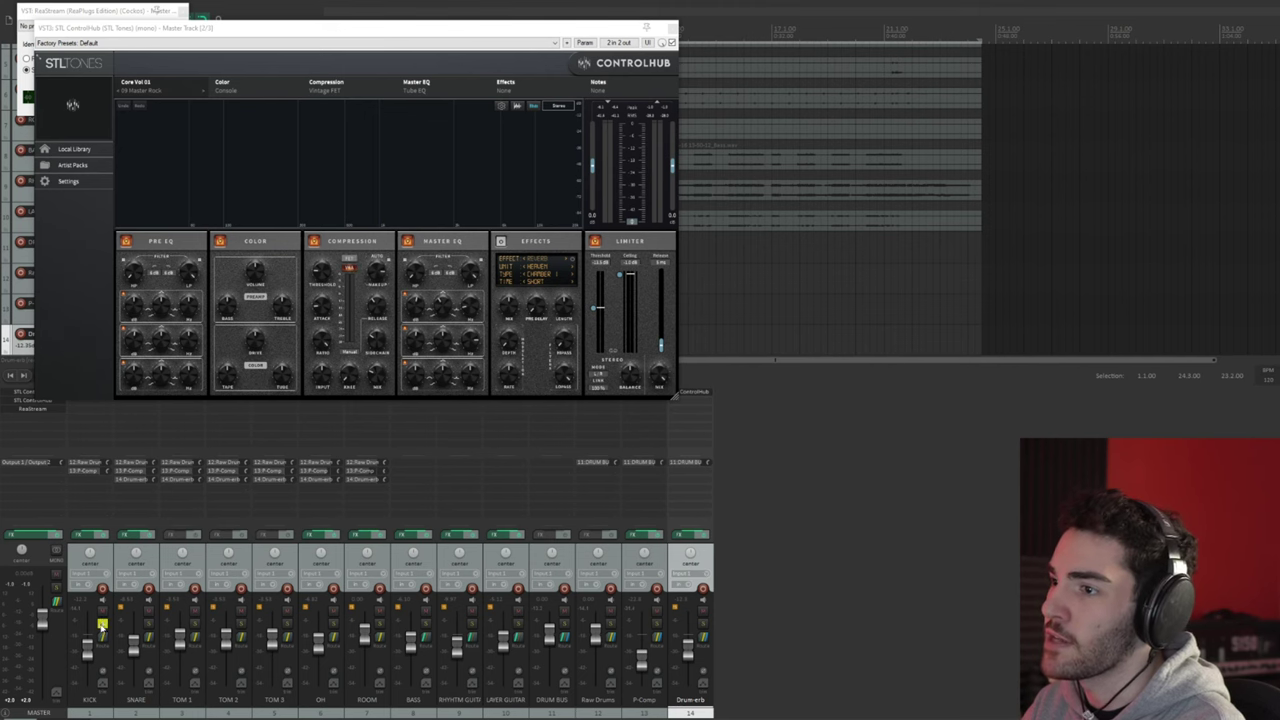
Step: Audition the master's 29 Mix Bus Rock ControlHub, then switch to the second master instance
{"action": "left_click_drag", "start_coordinate": [378, 30], "coordinate": [422, 128]}
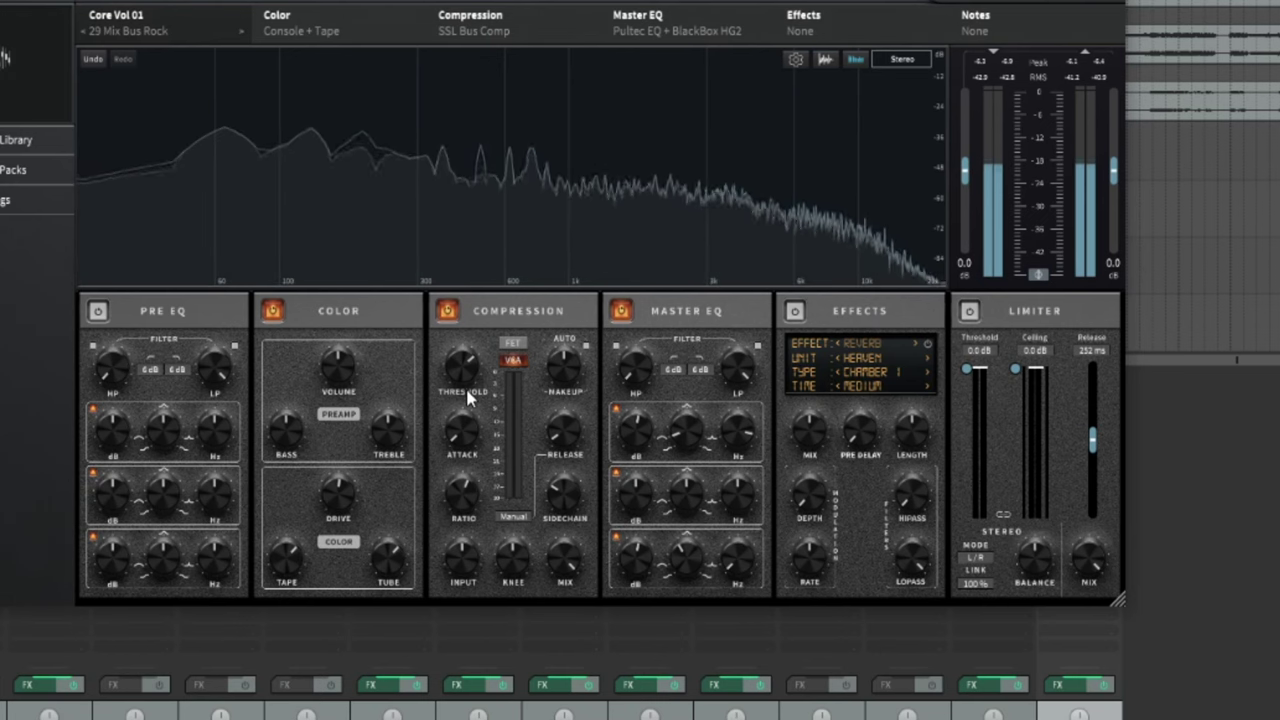
{"action": "mouse_move", "coordinate": [366, 383]}
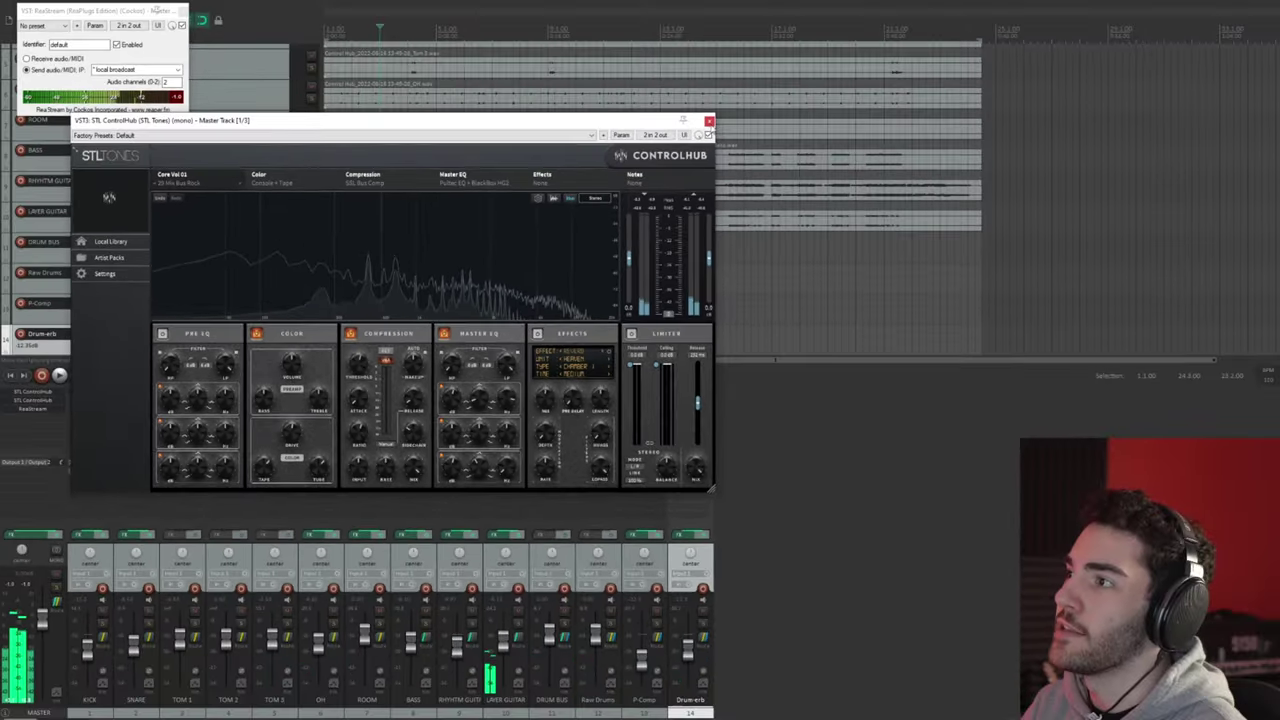
{"action": "left_click", "coordinate": [709, 120]}
{"action": "left_click", "coordinate": [35, 400]}
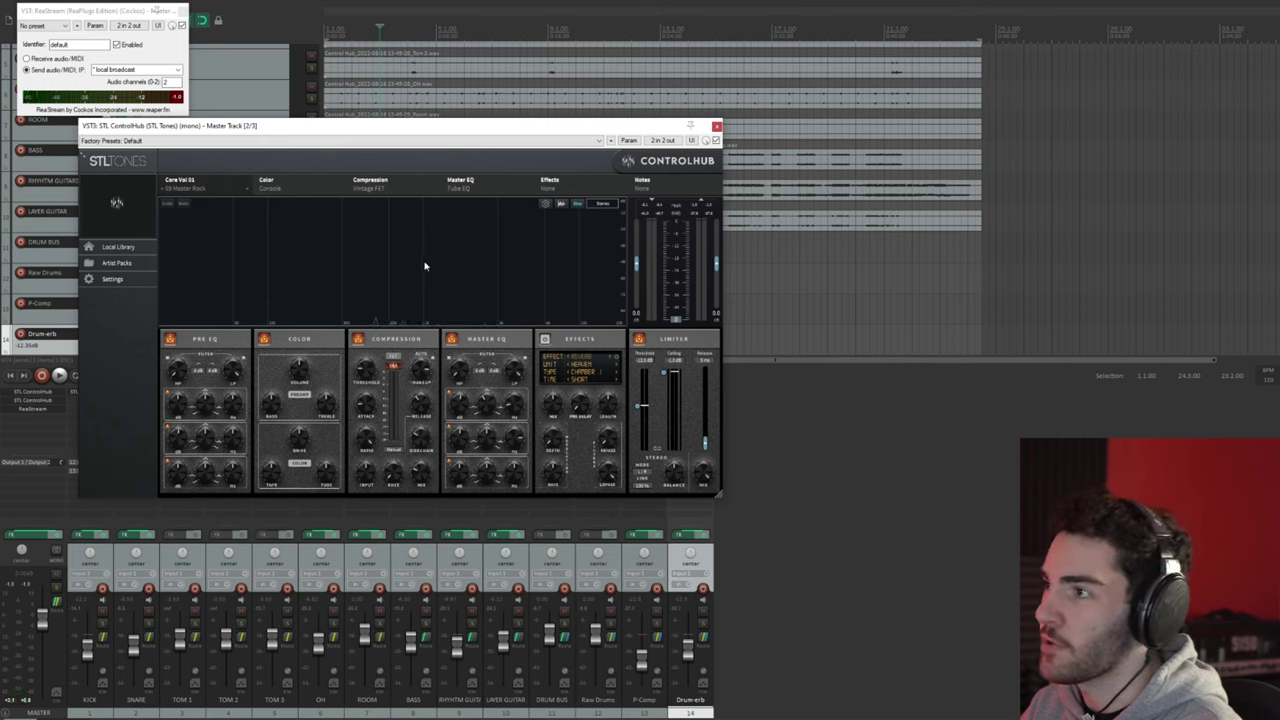
Step: Keep the 09 Master Rock preset and switch off the master ControlHub's Limiter module
{"action": "left_click", "coordinate": [195, 190]}
{"action": "mouse_move", "coordinate": [205, 272]}
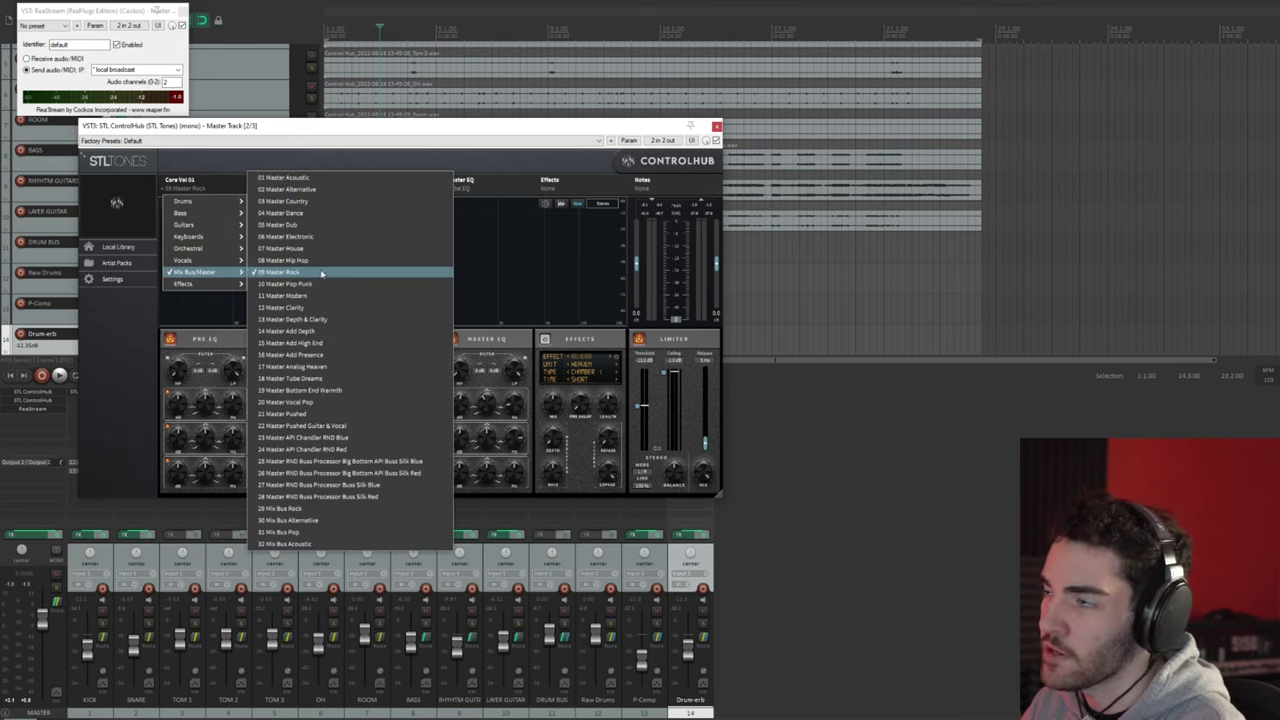
{"action": "left_click", "coordinate": [476, 259]}
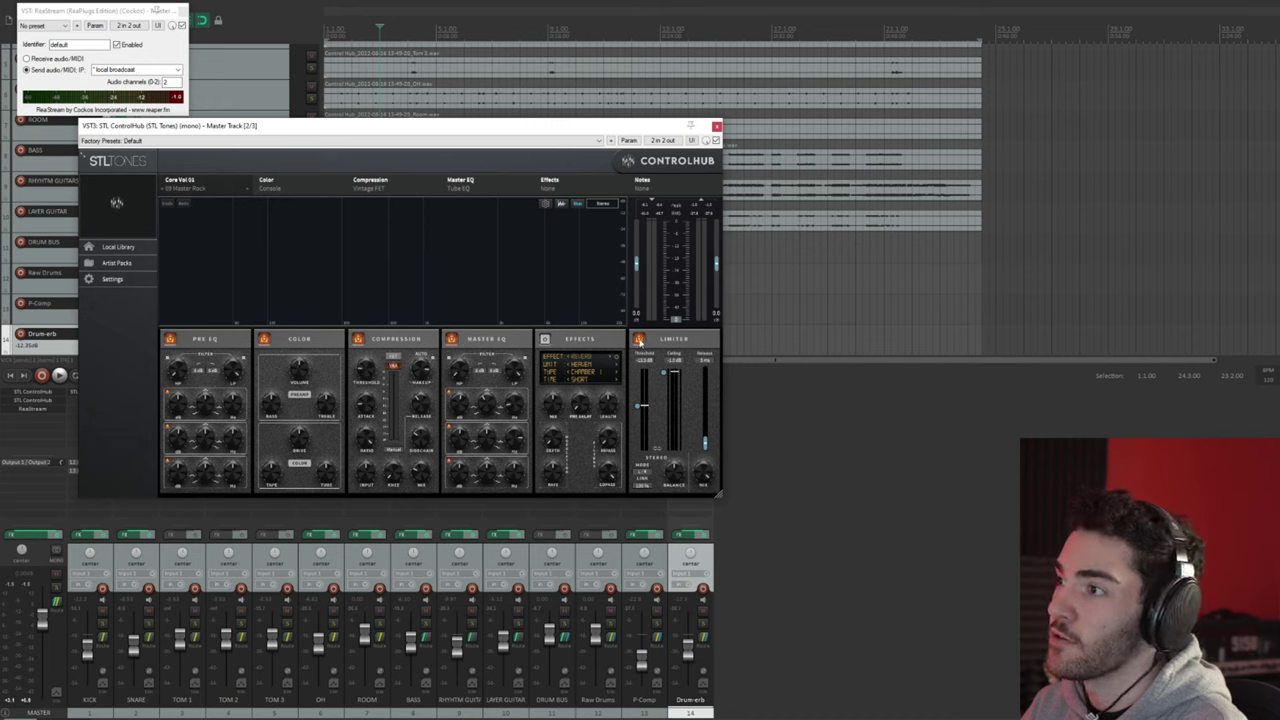
{"action": "left_click", "coordinate": [638, 340]}
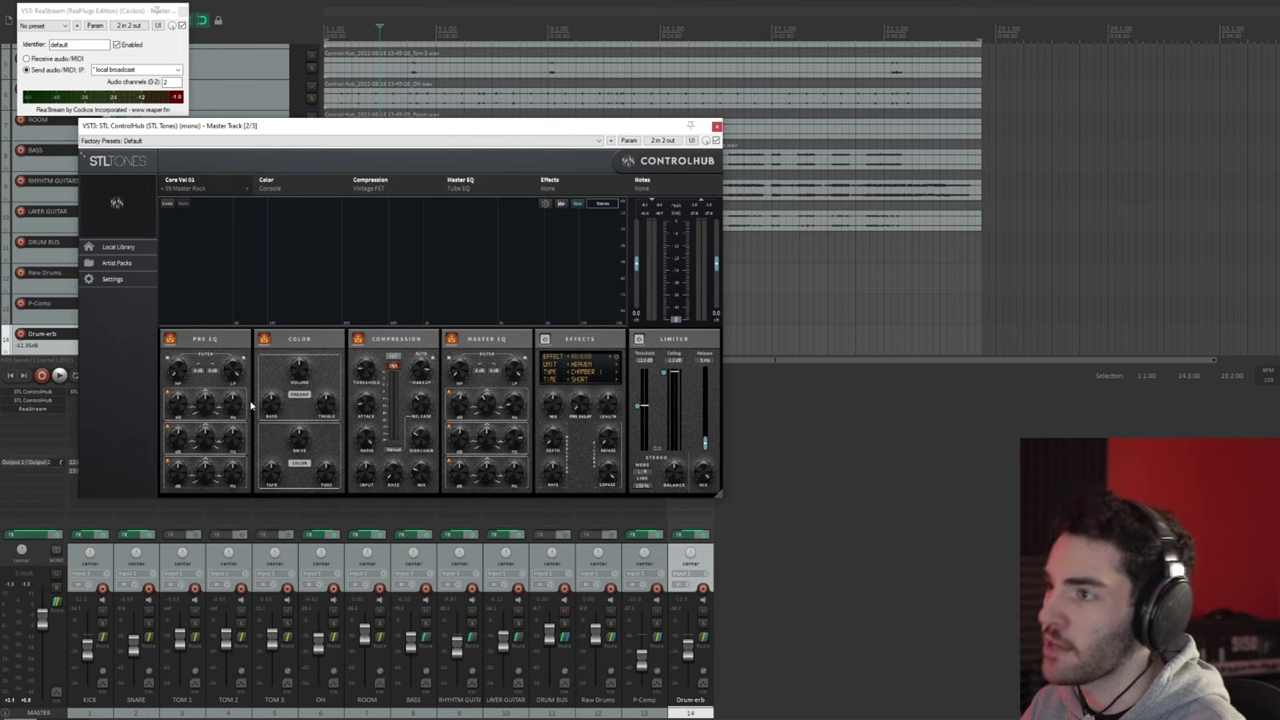
Step: Play the song, bypassing and re-enabling the master ControlHub twice to compare
{"action": "key", "text": "space"}
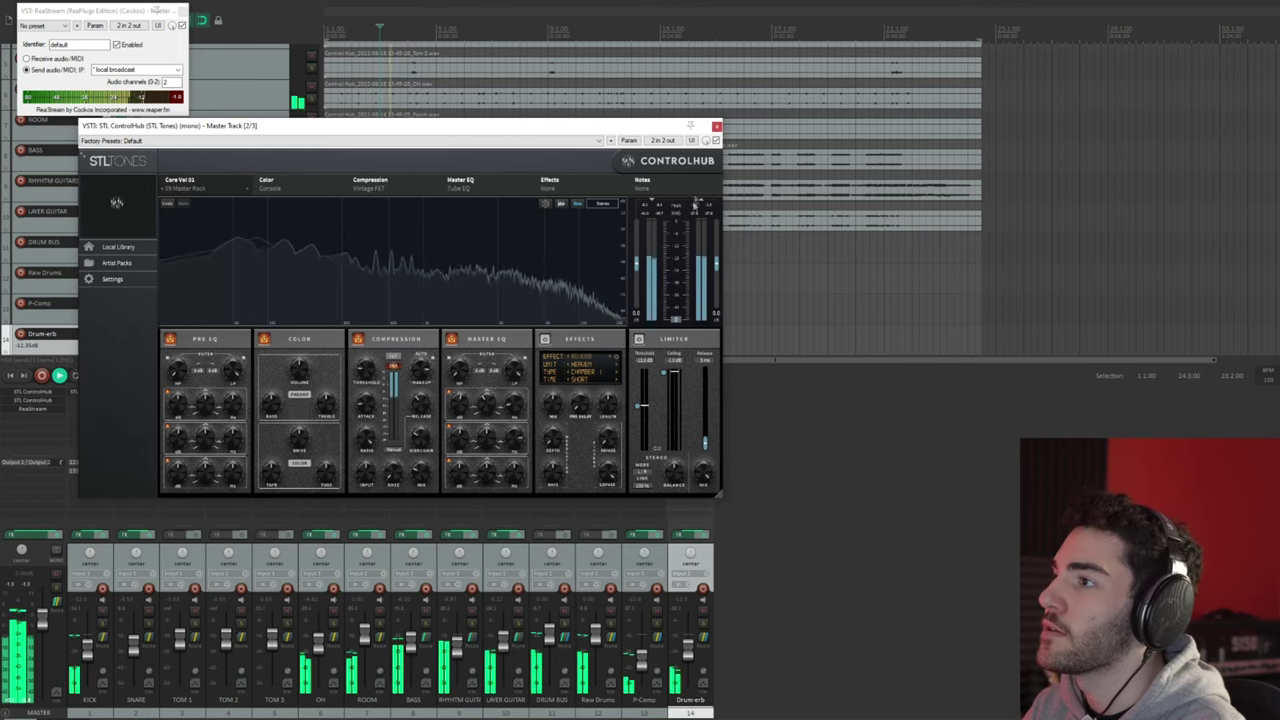
{"action": "left_click", "coordinate": [715, 141]}
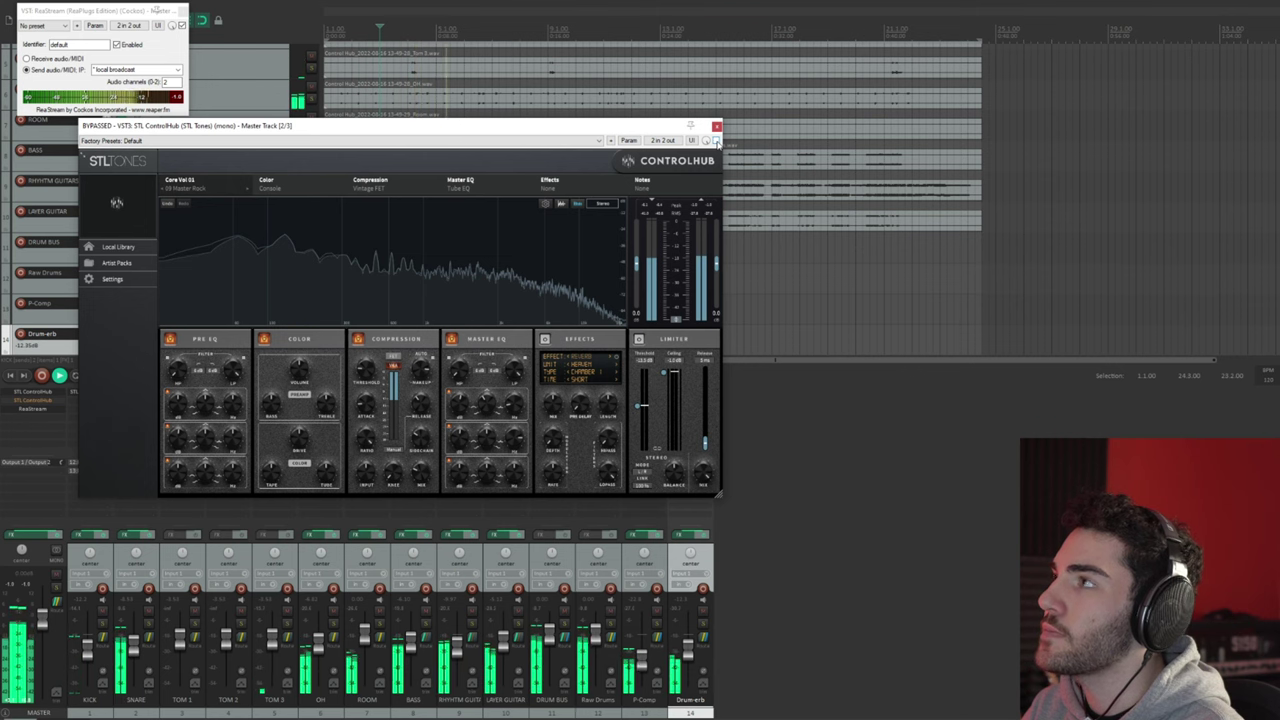
{"action": "left_click", "coordinate": [715, 141]}
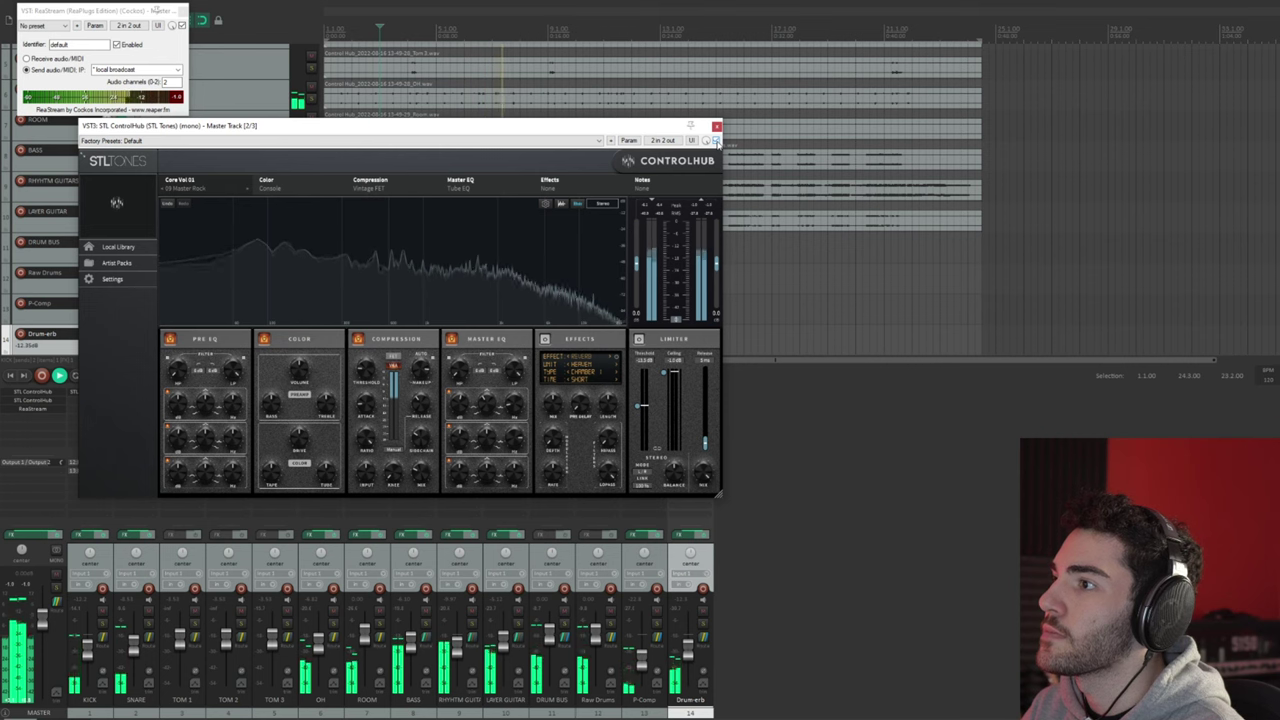
{"action": "left_click", "coordinate": [715, 141]}
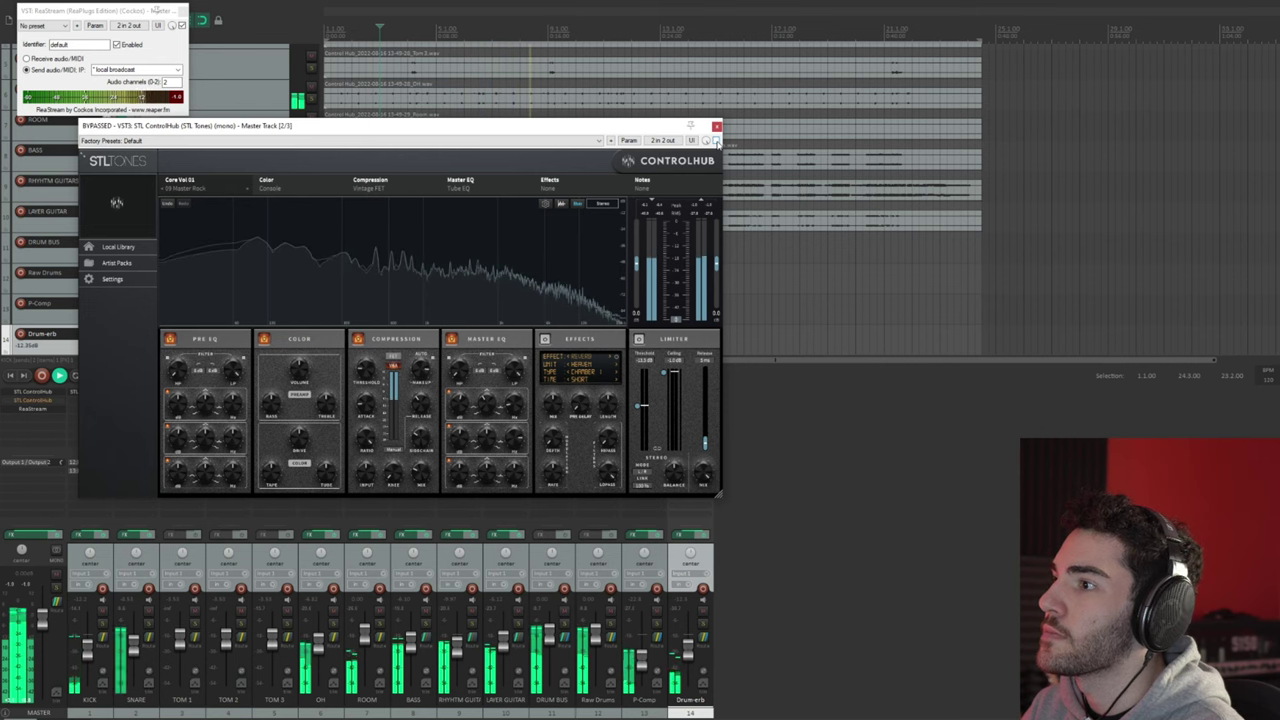
{"action": "left_click", "coordinate": [715, 141]}
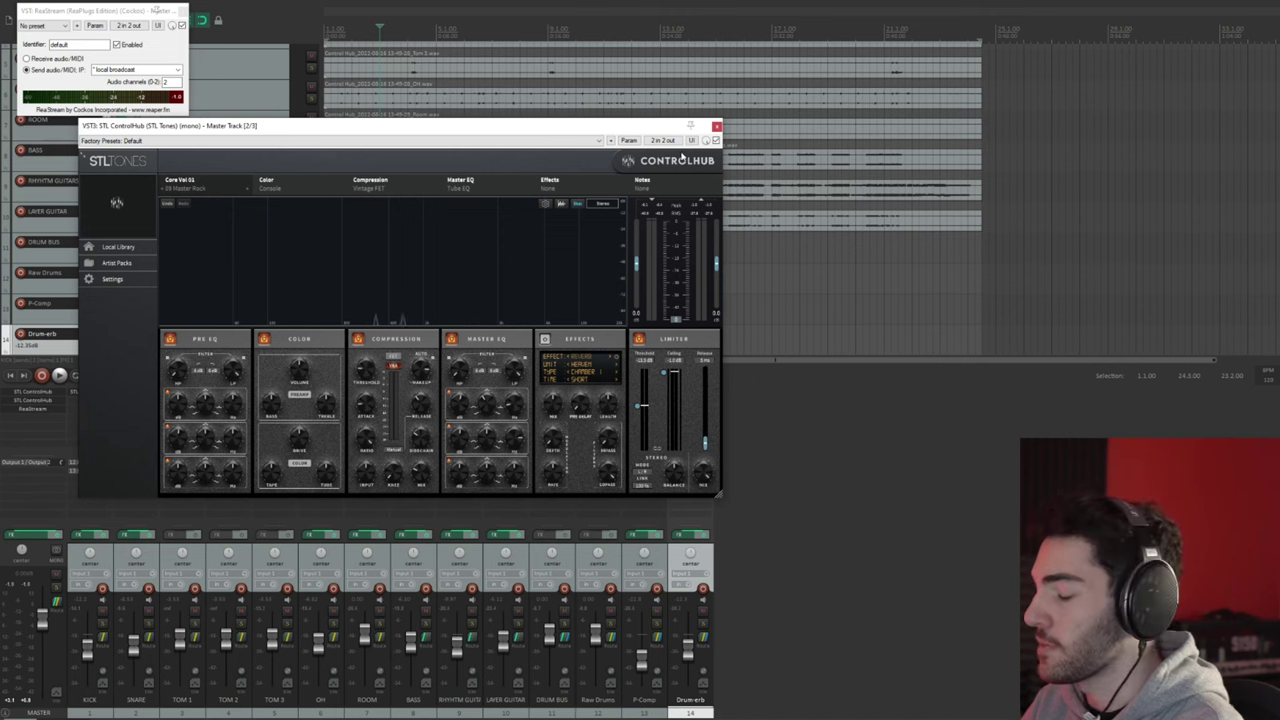
{"action": "key", "text": "space"}
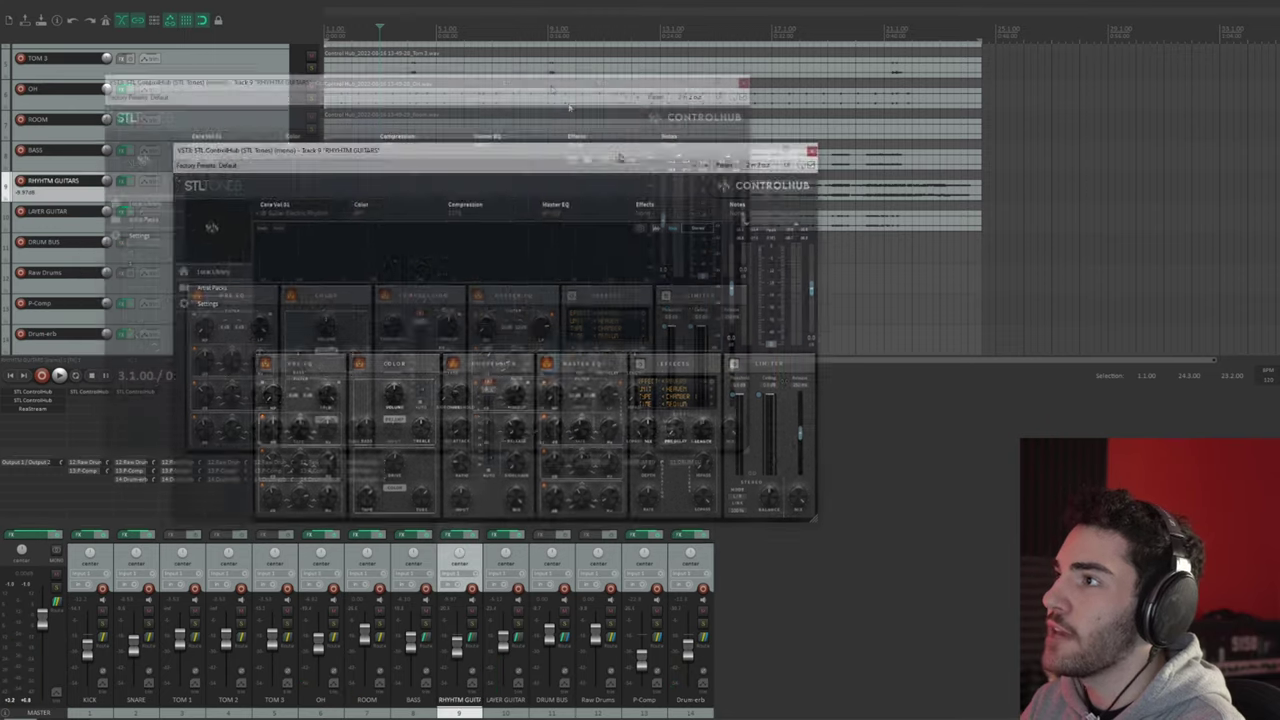
Step: Raise the Rhythm Guitars ControlHub window and toggle the track's FX off and on during playback
{"action": "left_click_drag", "start_coordinate": [620, 157], "coordinate": [579, 84]}
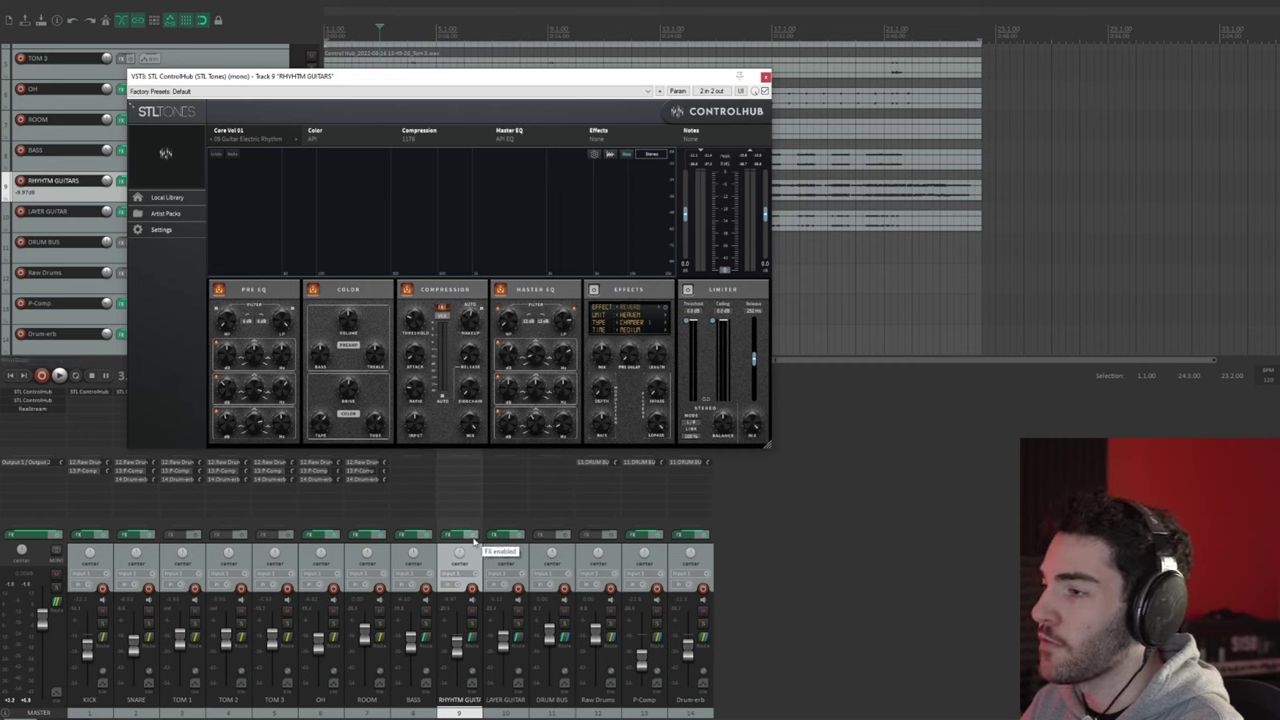
{"action": "key", "text": "space"}
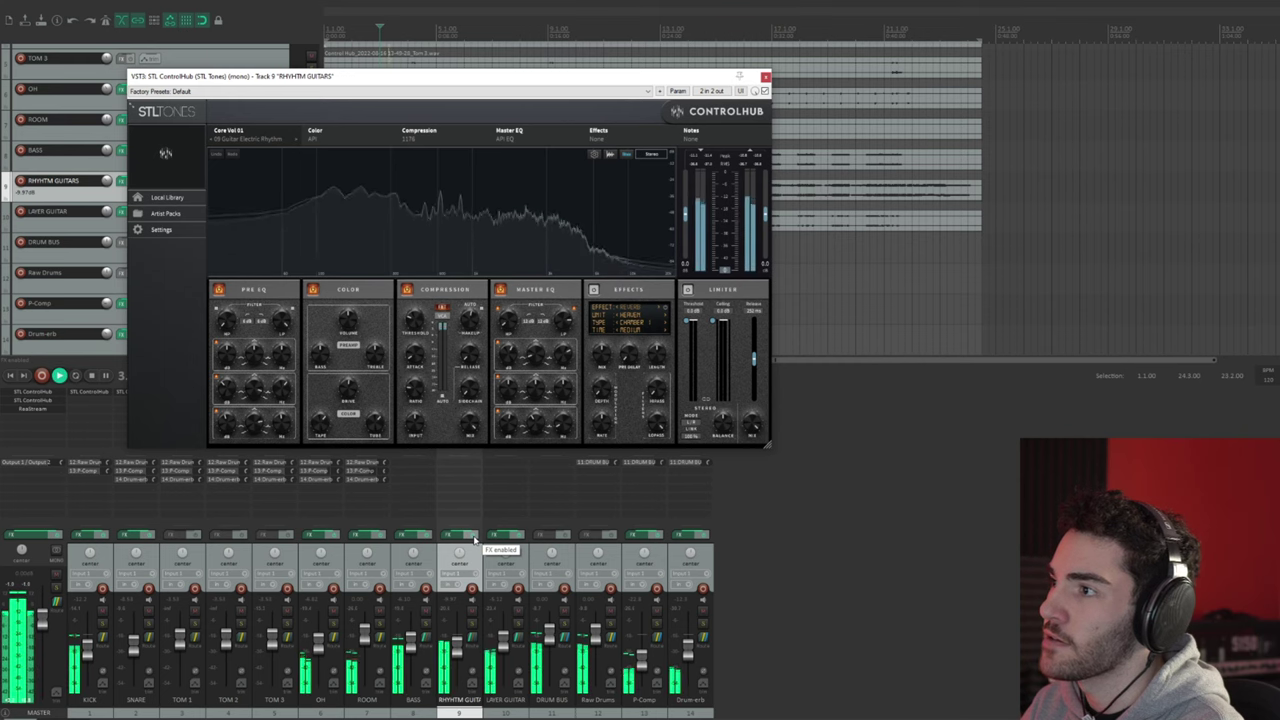
{"action": "left_click", "coordinate": [476, 540]}
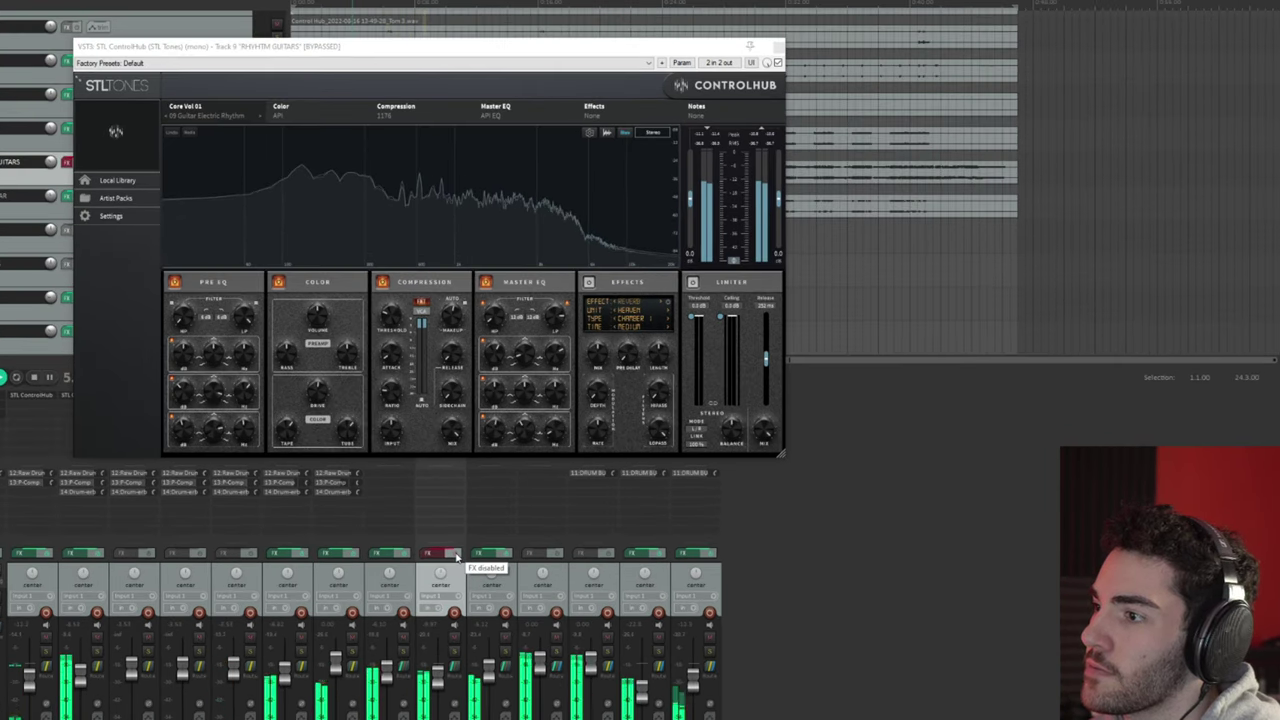
{"action": "left_click", "coordinate": [452, 555]}
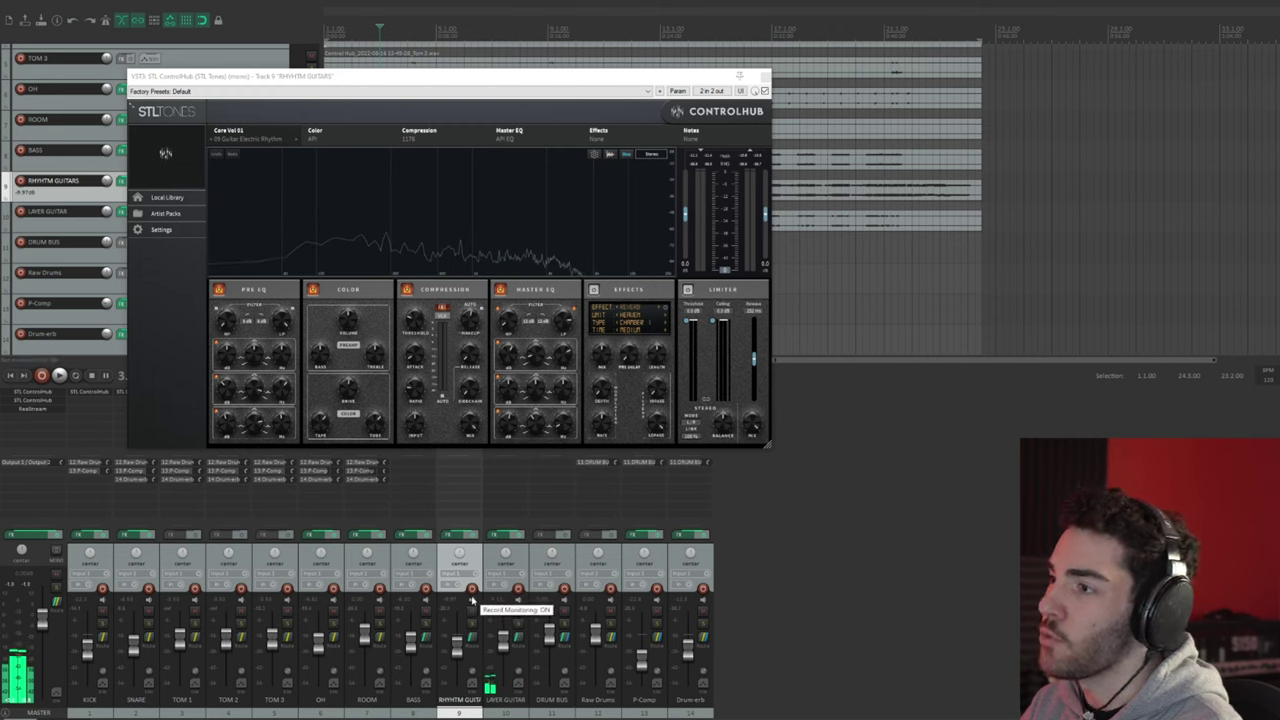
Step: Solo Rhythm Guitars and compare its ControlHub bypassed versus enabled twice while playing
{"action": "left_click", "coordinate": [471, 624]}
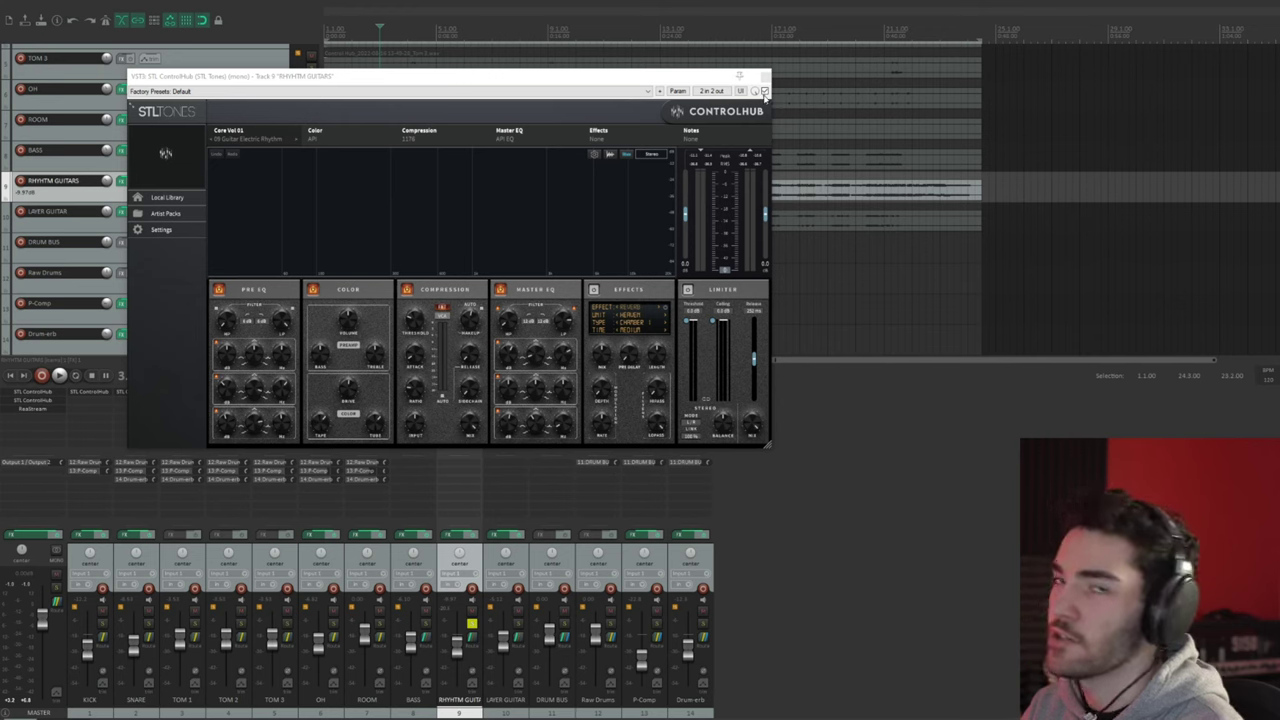
{"action": "key", "text": "space"}
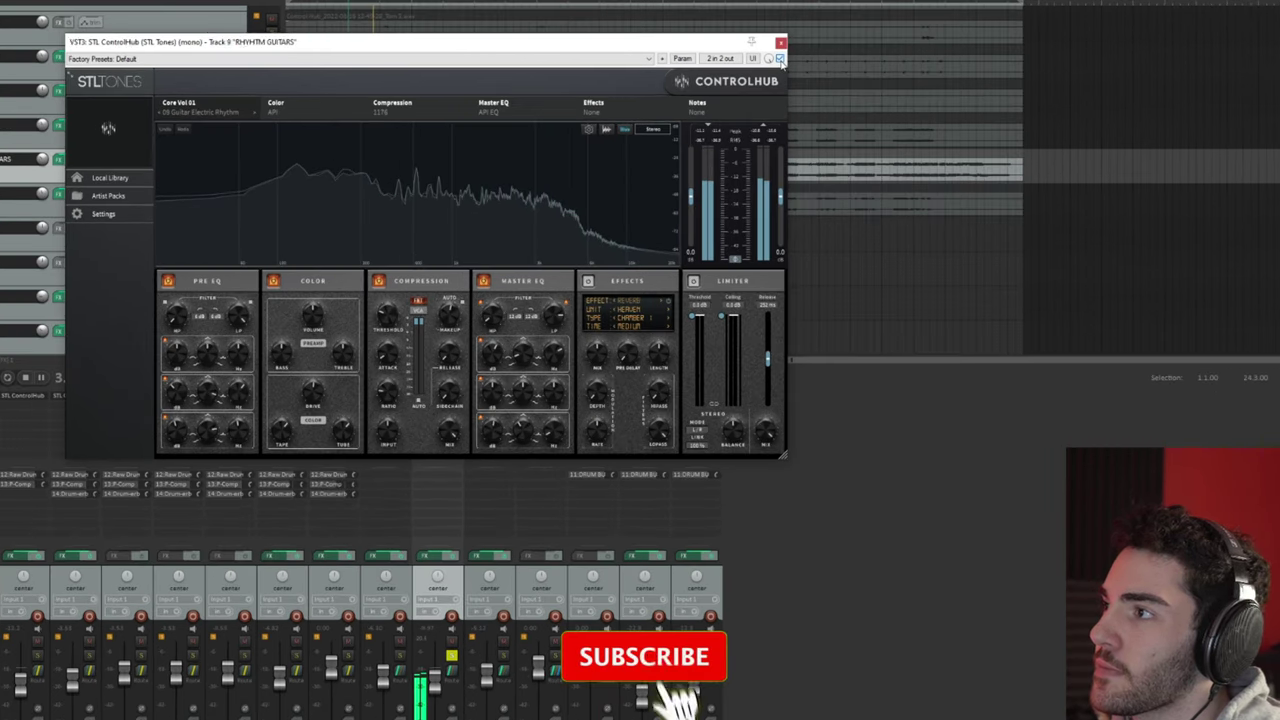
{"action": "left_click", "coordinate": [765, 91]}
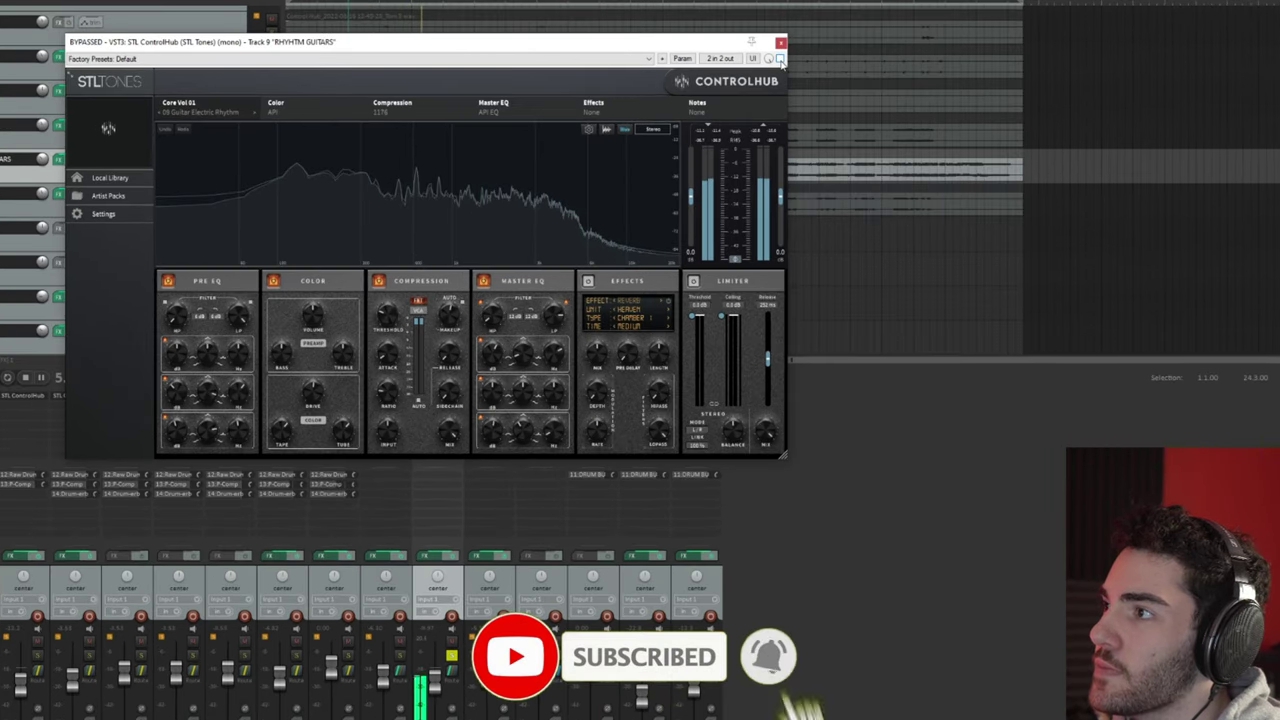
{"action": "left_click", "coordinate": [780, 59]}
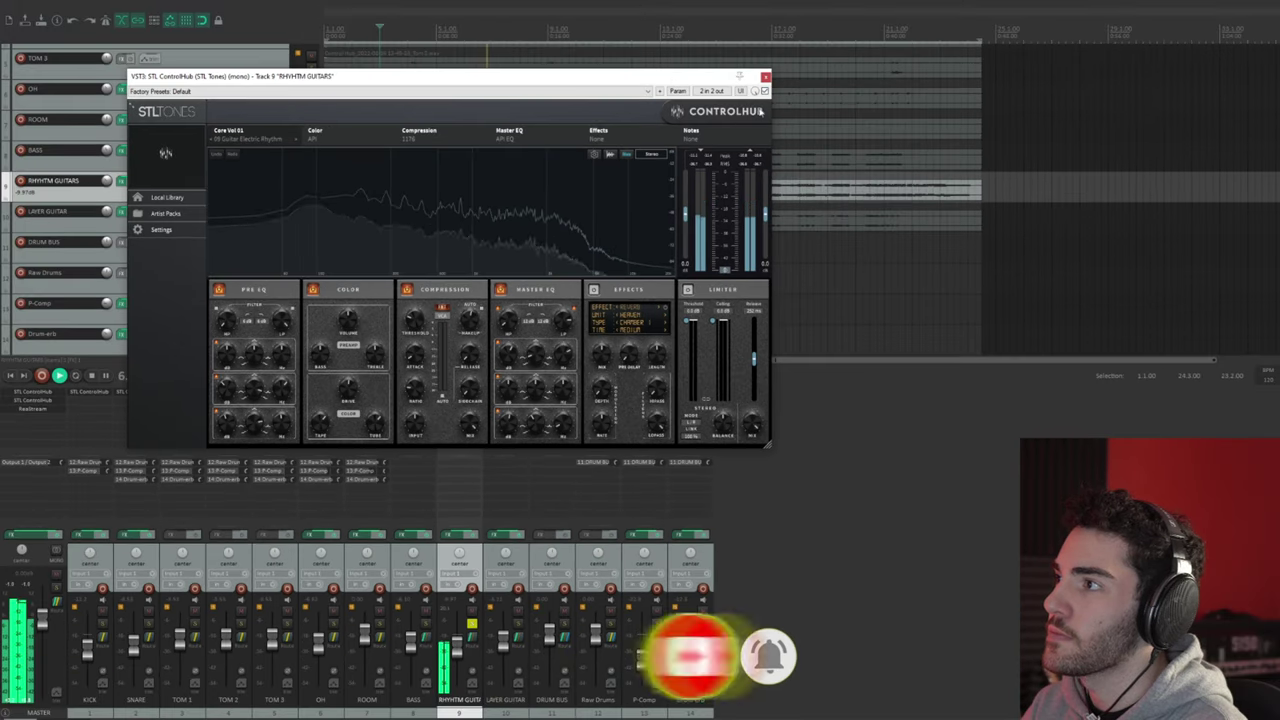
{"action": "left_click", "coordinate": [765, 91]}
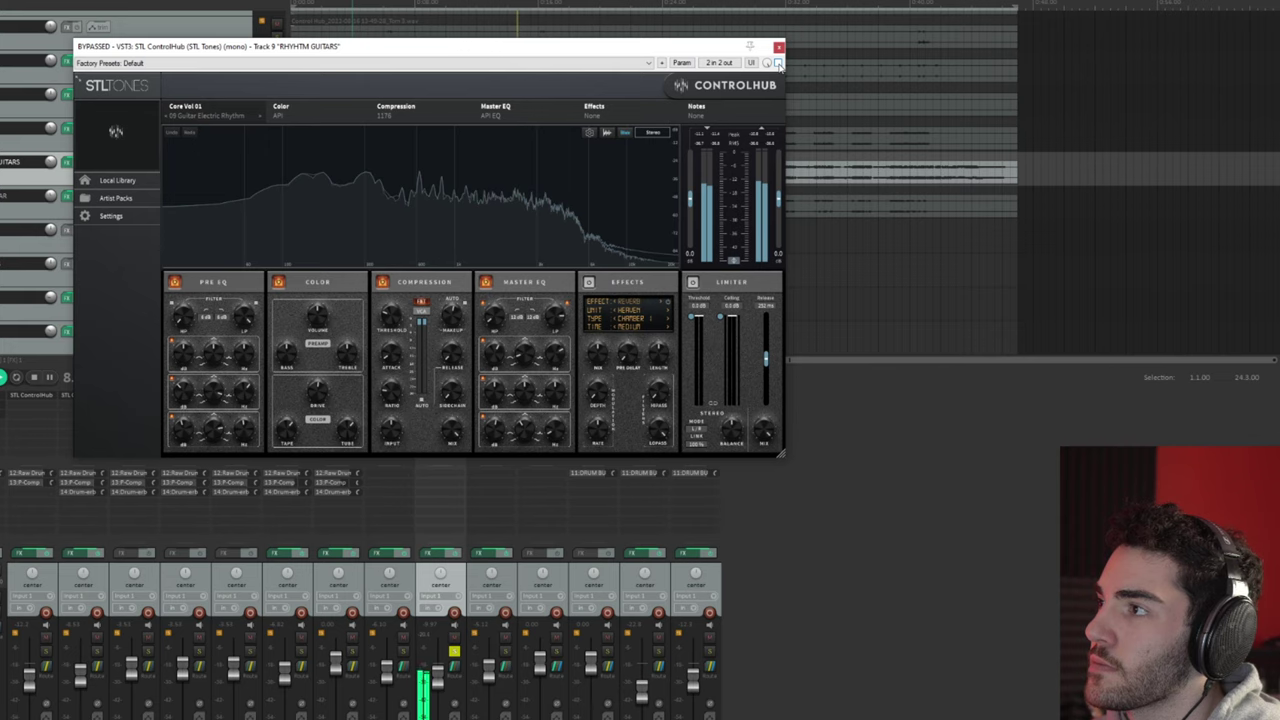
{"action": "left_click", "coordinate": [779, 63]}
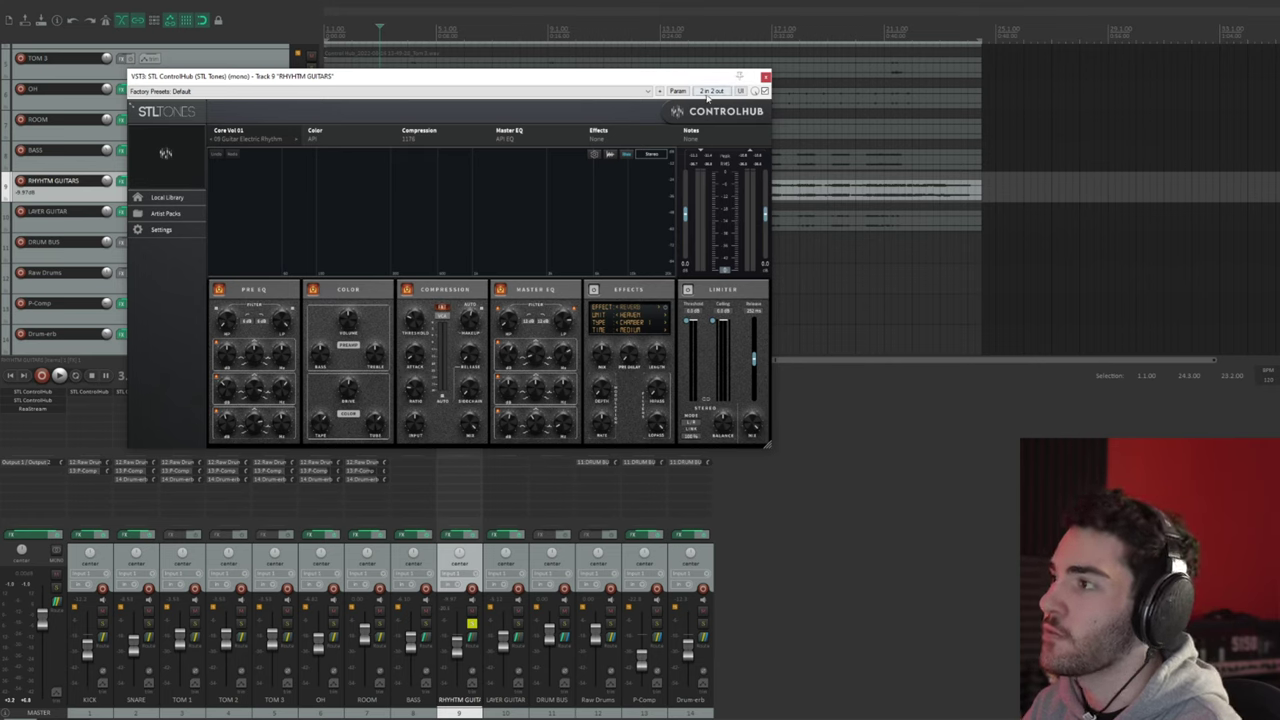
{"action": "left_click", "coordinate": [280, 144]}
Step: Browse Guitars and Effects presets without leaving 09 Guitar Electric Rhythm, then unsolo Rhythm Guitars during playback
{"action": "mouse_move", "coordinate": [260, 180]}
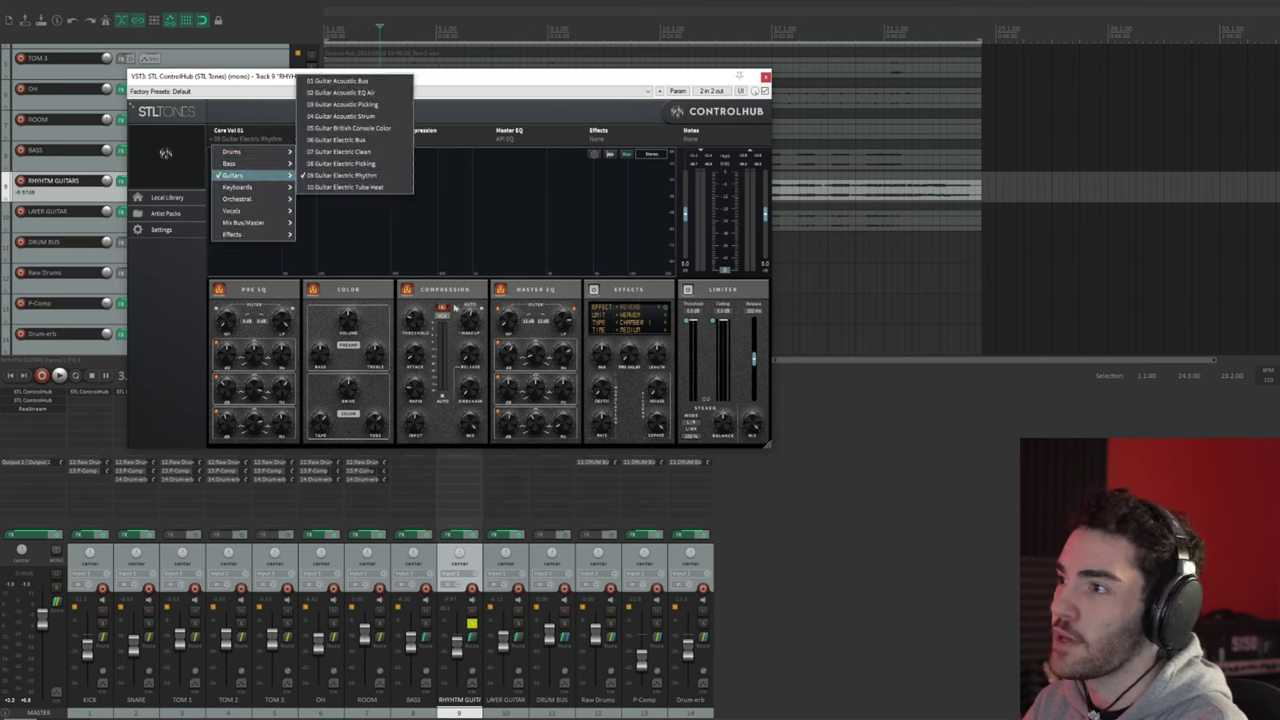
{"action": "mouse_move", "coordinate": [290, 240]}
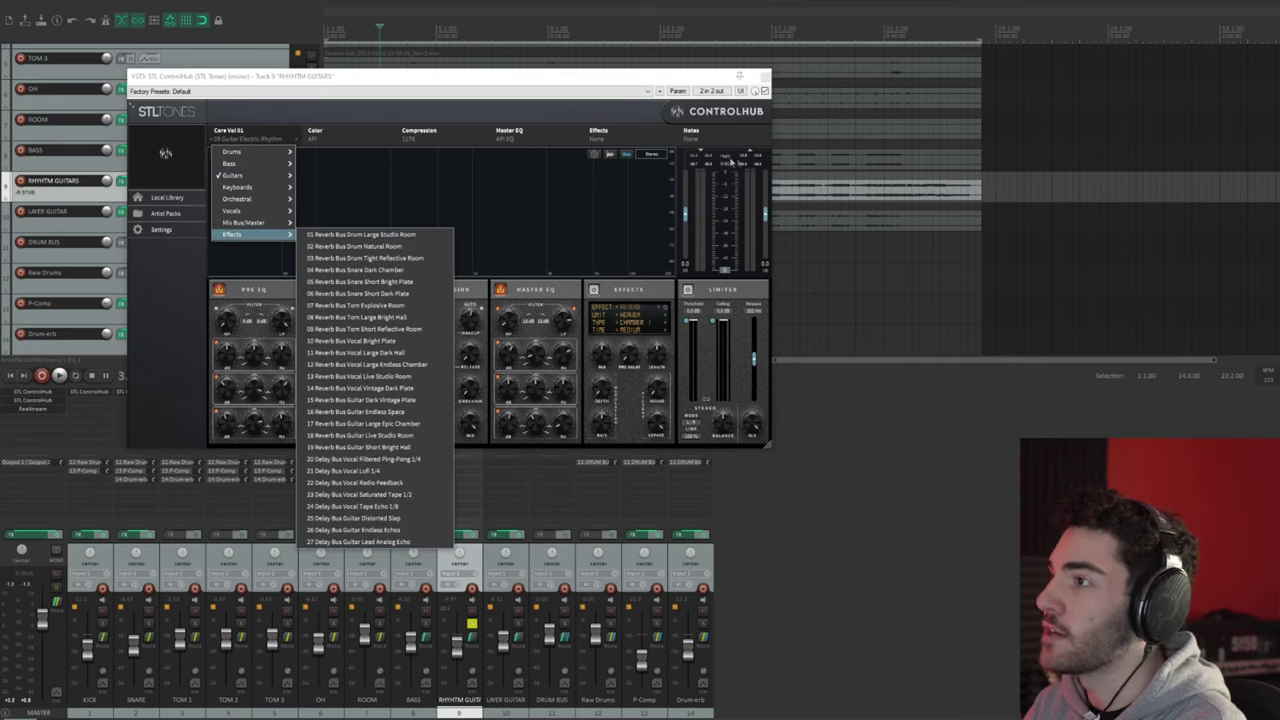
{"action": "left_click", "coordinate": [644, 251]}
{"action": "key", "text": "space"}
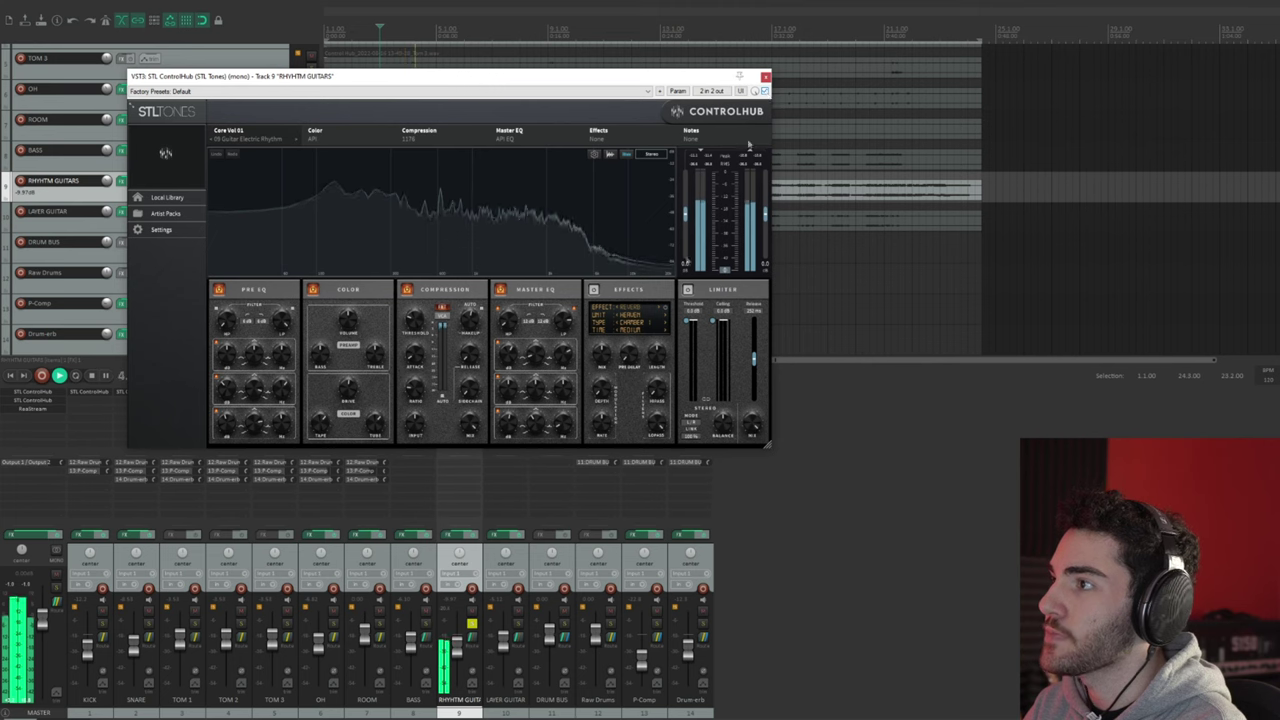
{"action": "left_click", "coordinate": [471, 621]}
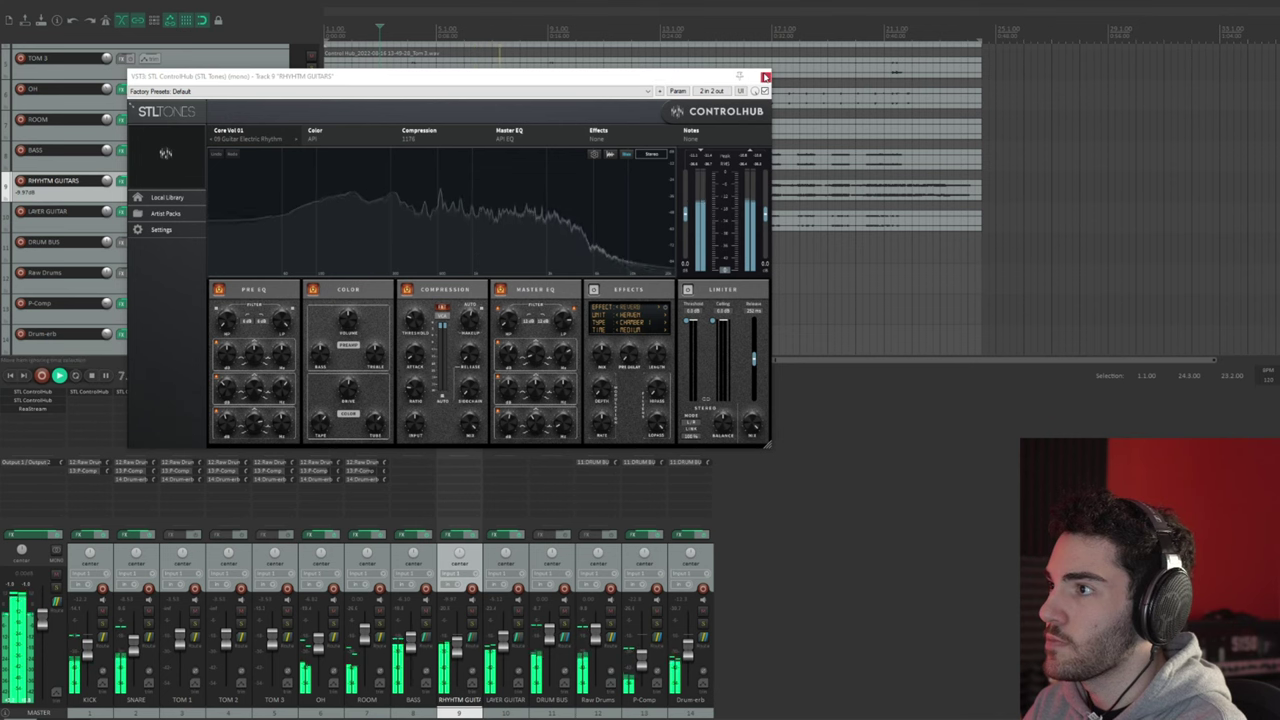
{"action": "left_click", "coordinate": [688, 392]}
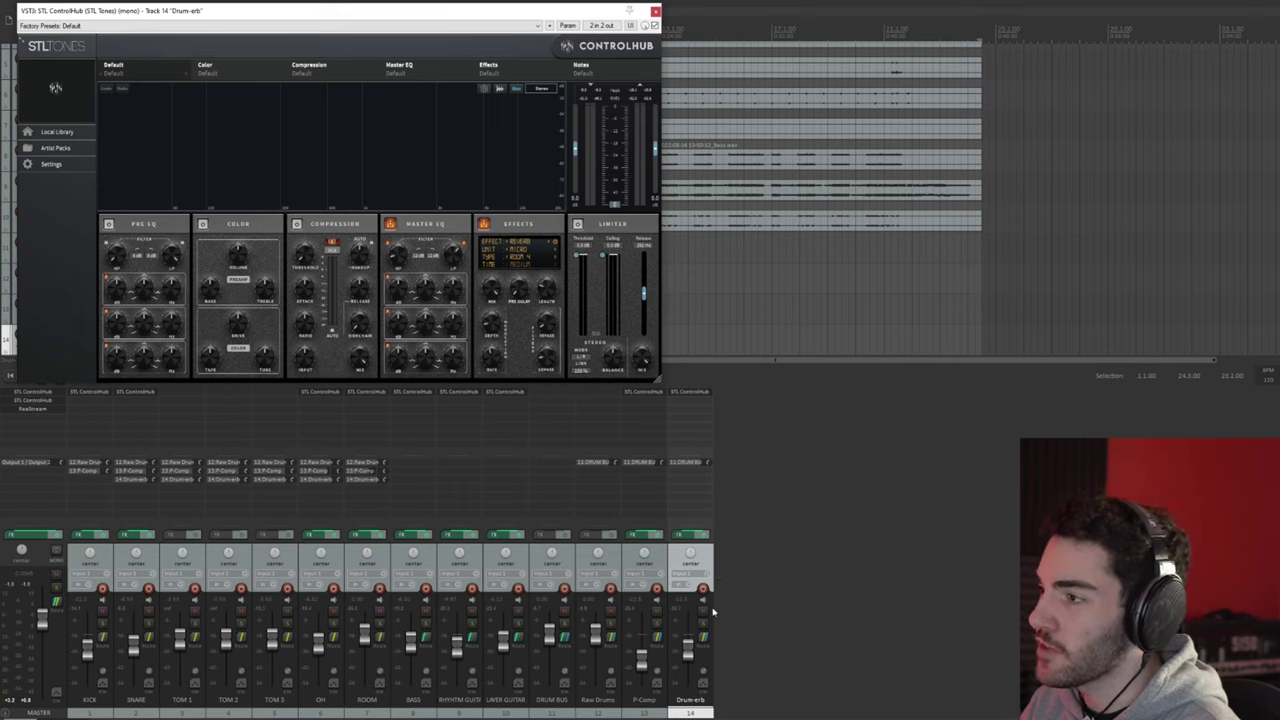
Step: Solo the Drum-erb track, select the DRUM BUS channel and start playback
{"action": "left_click", "coordinate": [704, 626]}
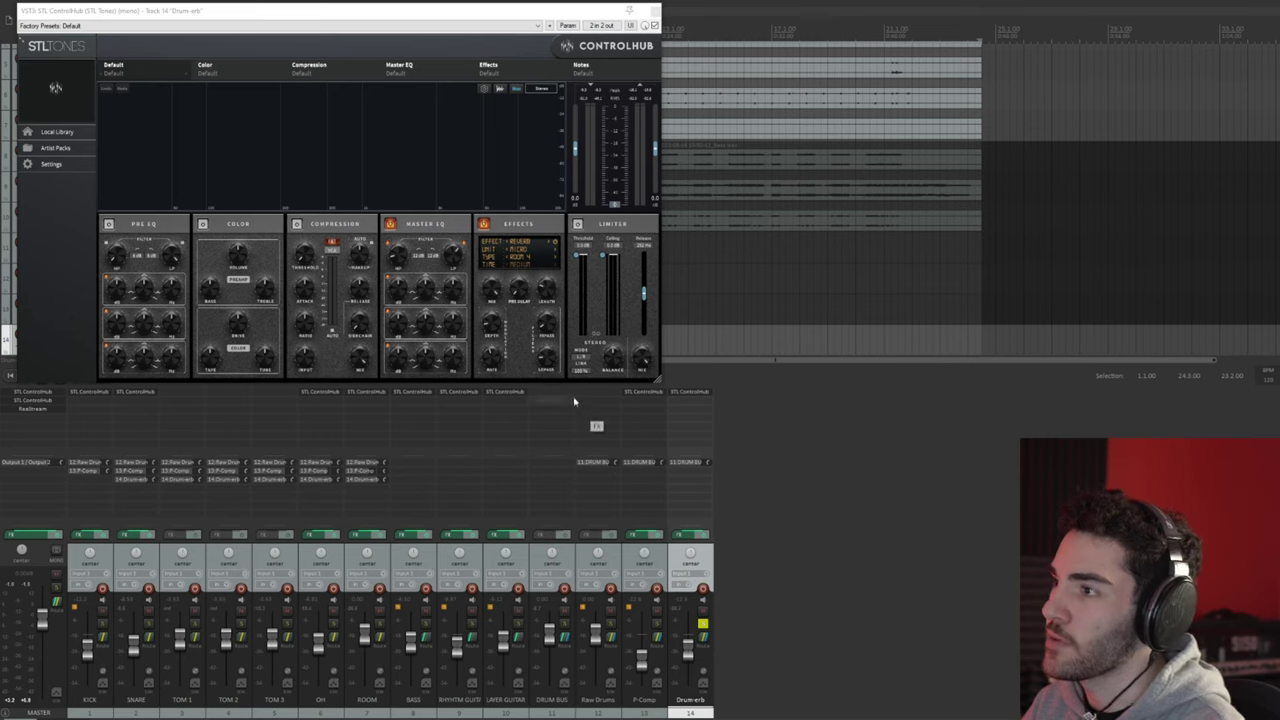
{"action": "left_click", "coordinate": [489, 290]}
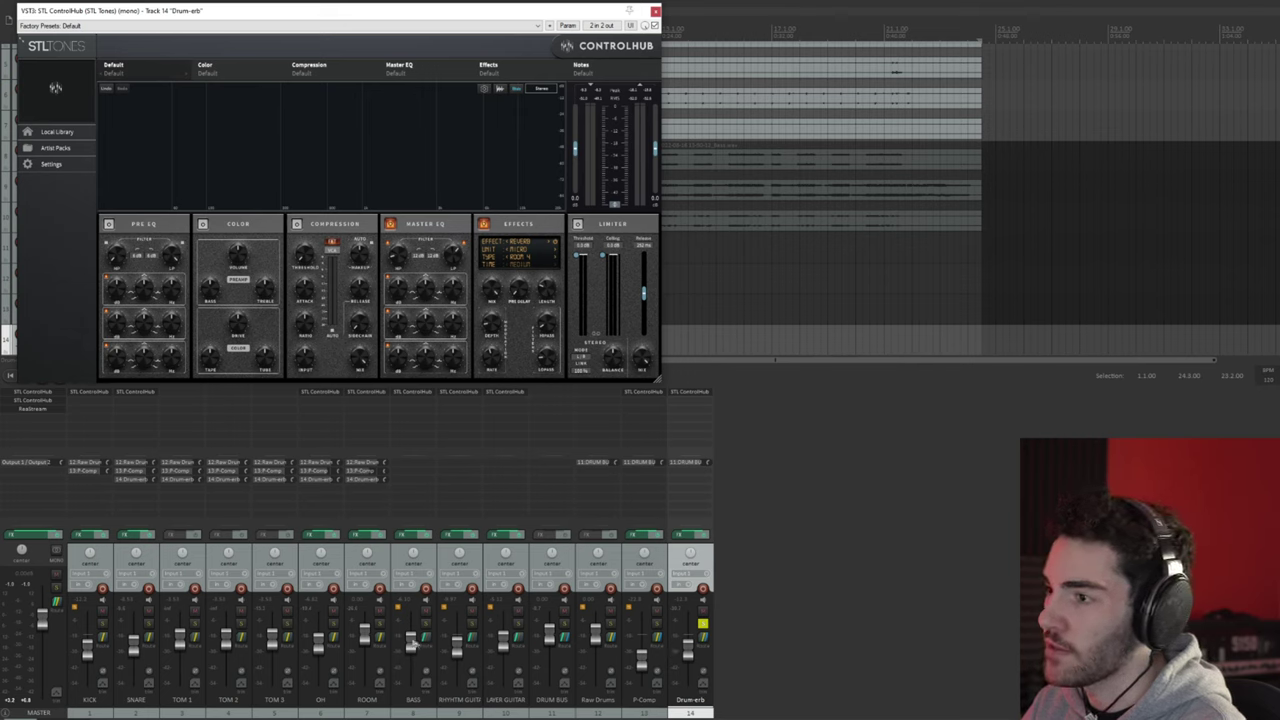
{"action": "left_click", "coordinate": [566, 558]}
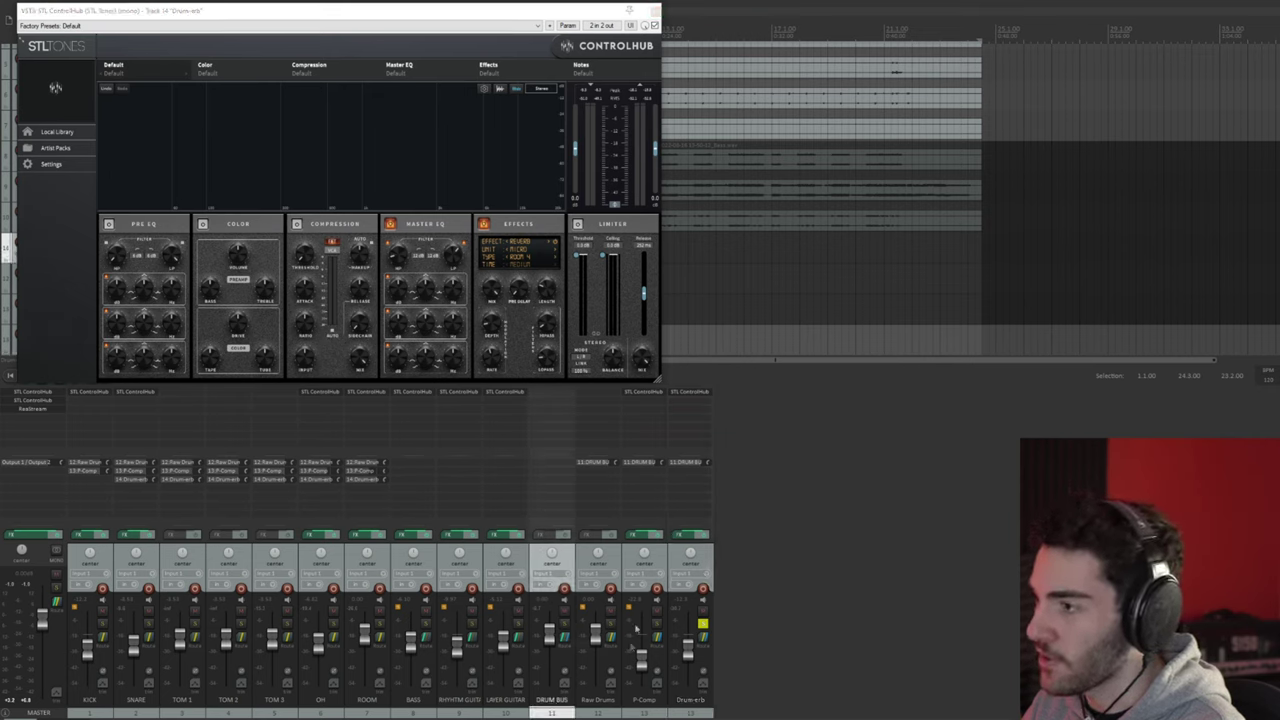
{"action": "key", "text": "space"}
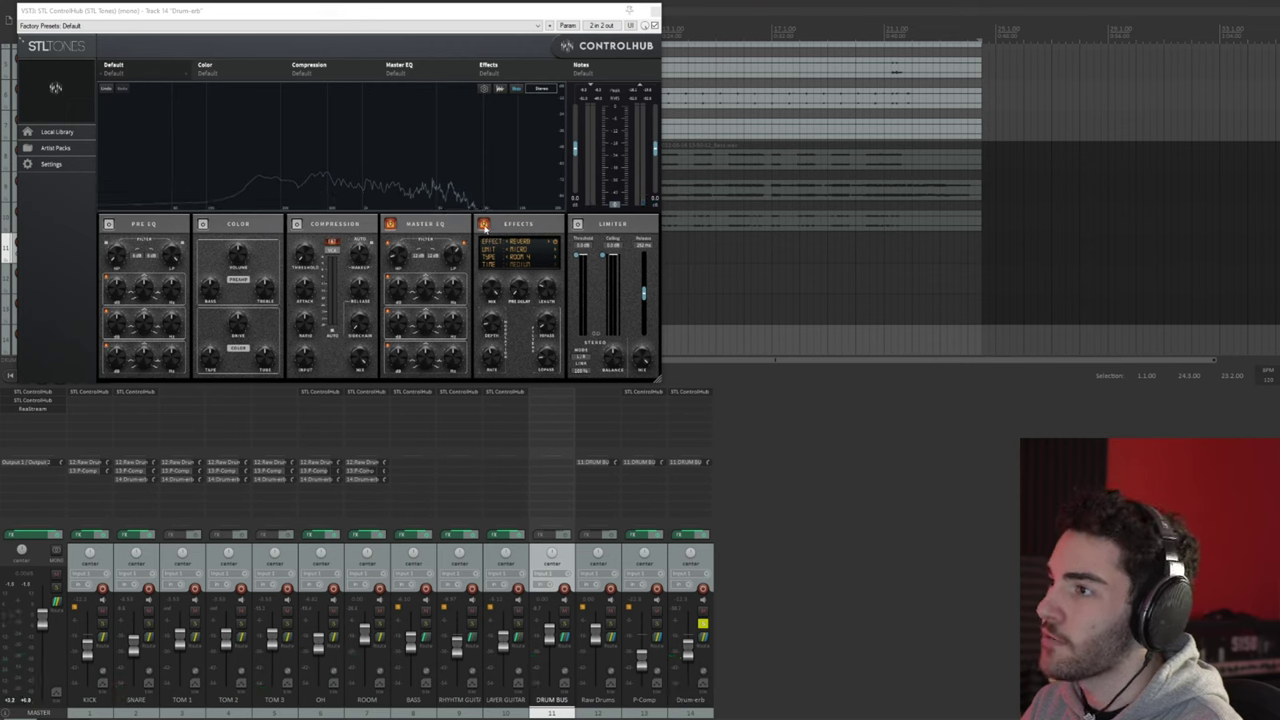
Step: Switch the Master EQ and Effects modules off and back on, then stop and close the plugin
{"action": "left_click", "coordinate": [391, 224]}
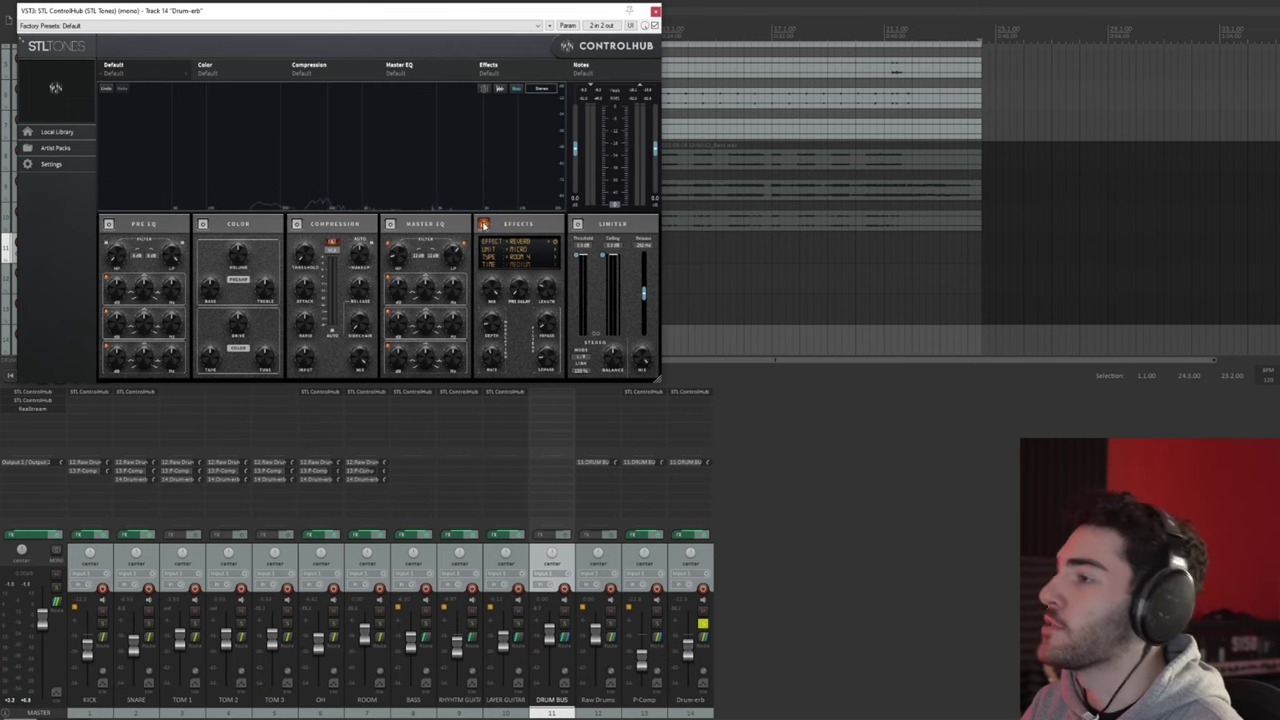
{"action": "left_click", "coordinate": [484, 224]}
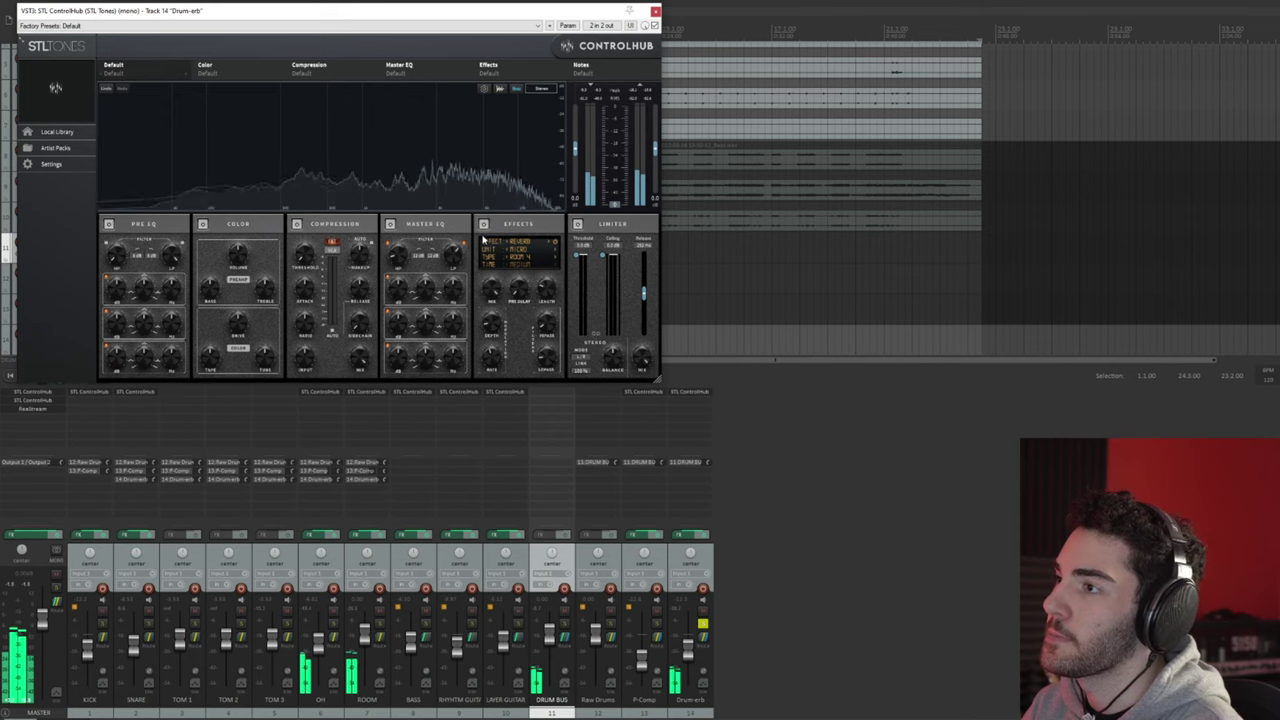
{"action": "left_click", "coordinate": [390, 224]}
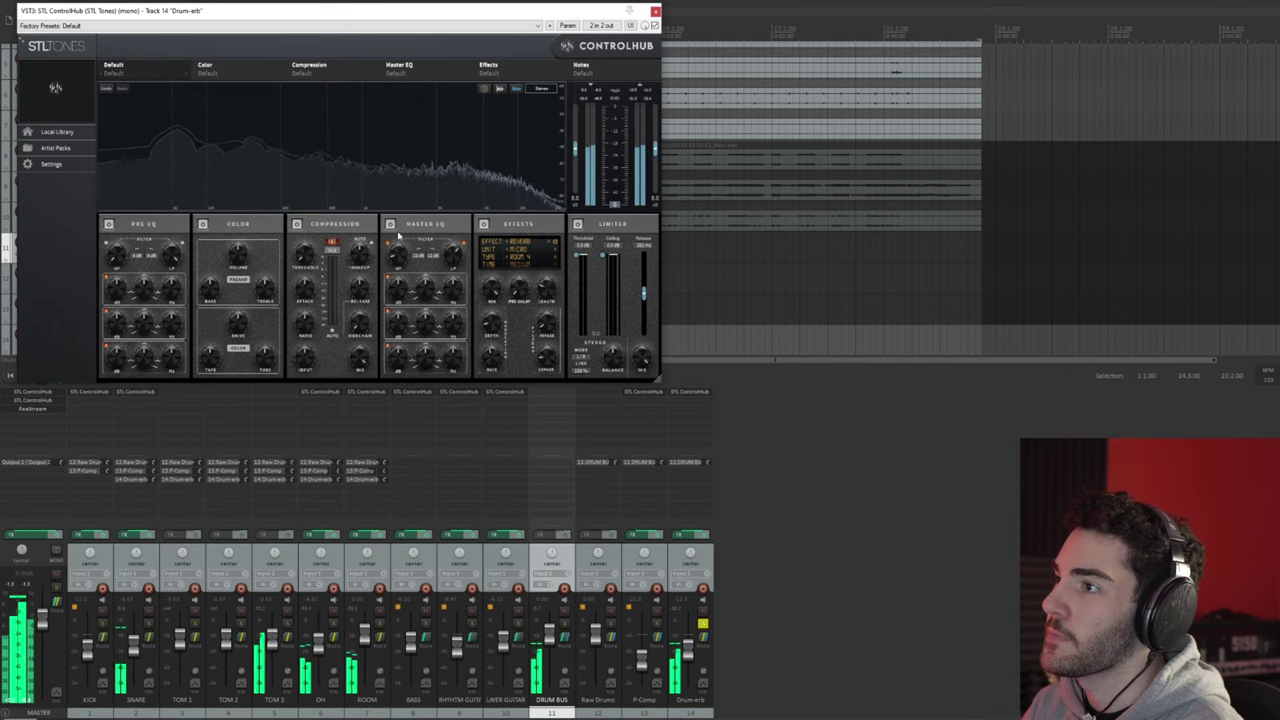
{"action": "left_click", "coordinate": [484, 224]}
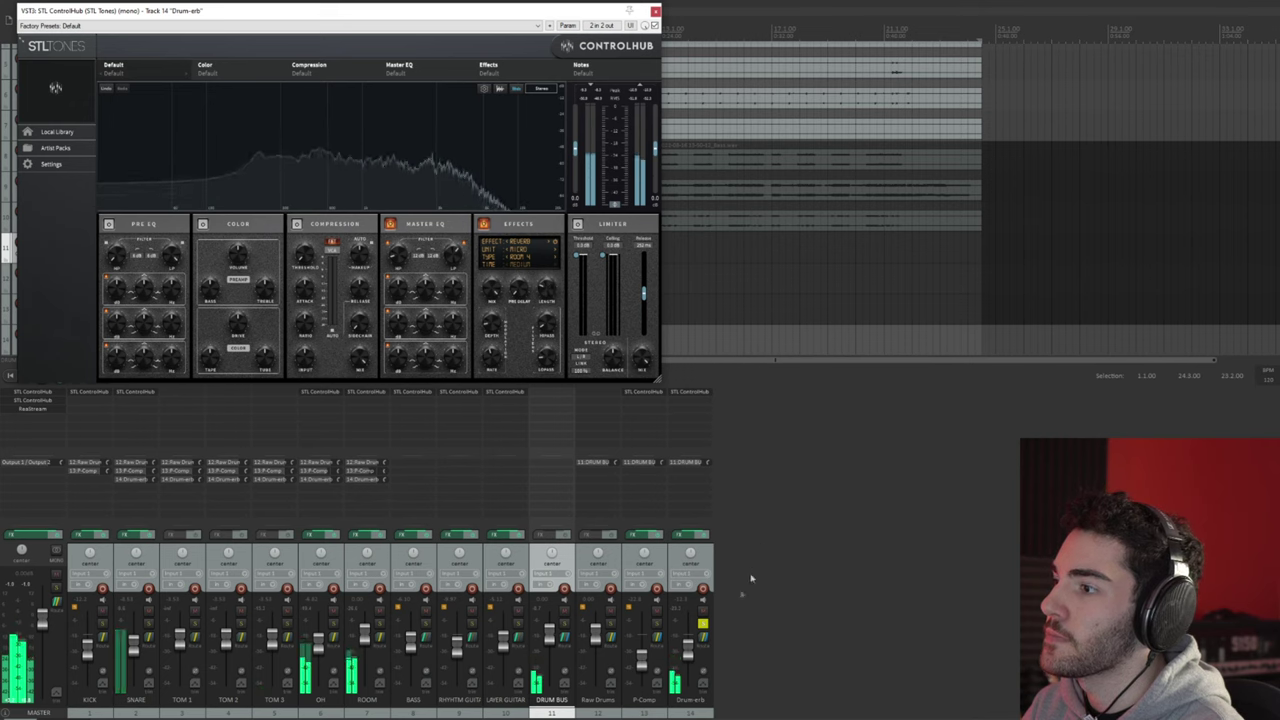
{"action": "key", "text": "space"}
{"action": "left_click", "coordinate": [40, 405]}
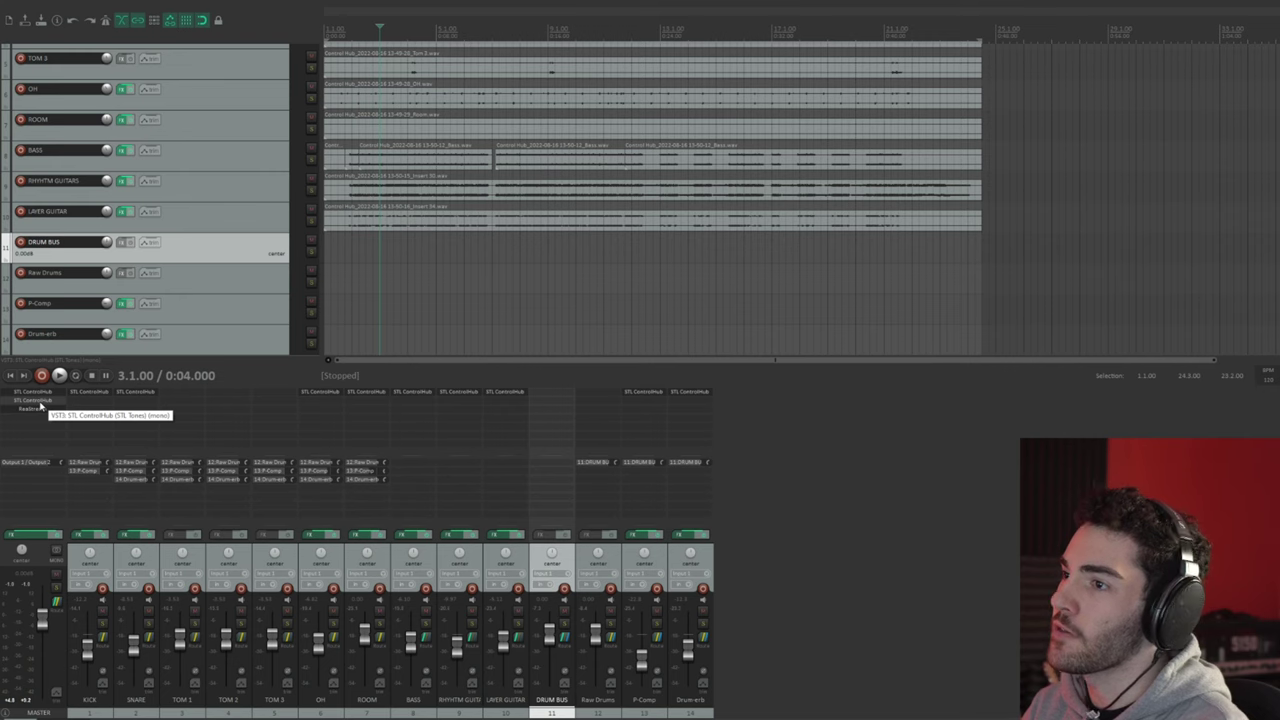
{"action": "left_click", "coordinate": [40, 405]}
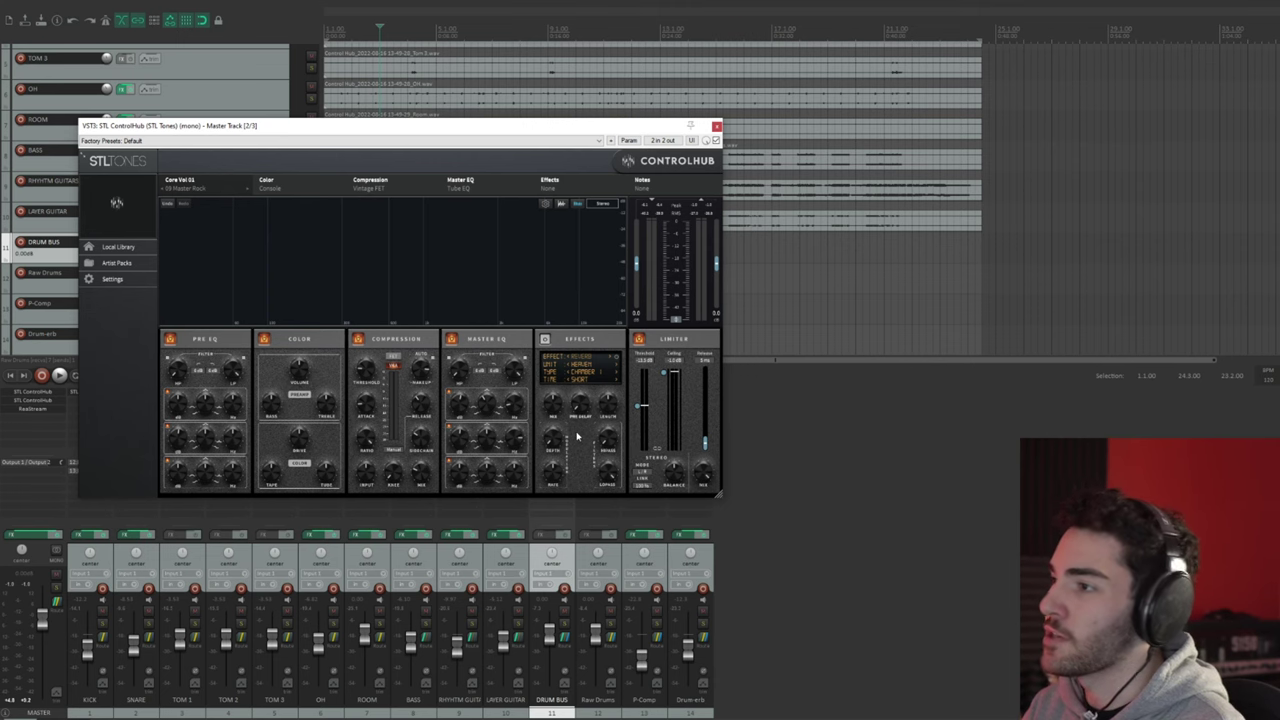
Step: View the master's first ControlHub instance, close its window, then bypass FX on all tracks
{"action": "left_click", "coordinate": [33, 391]}
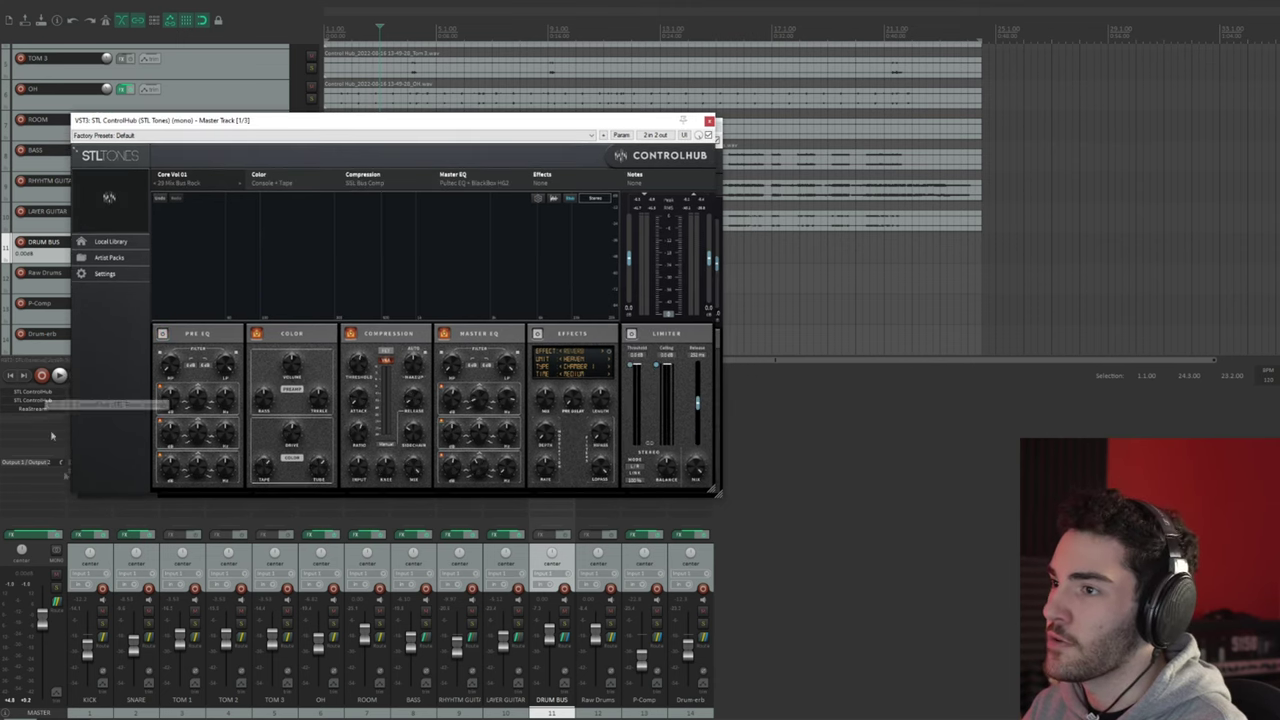
{"action": "left_click", "coordinate": [709, 122]}
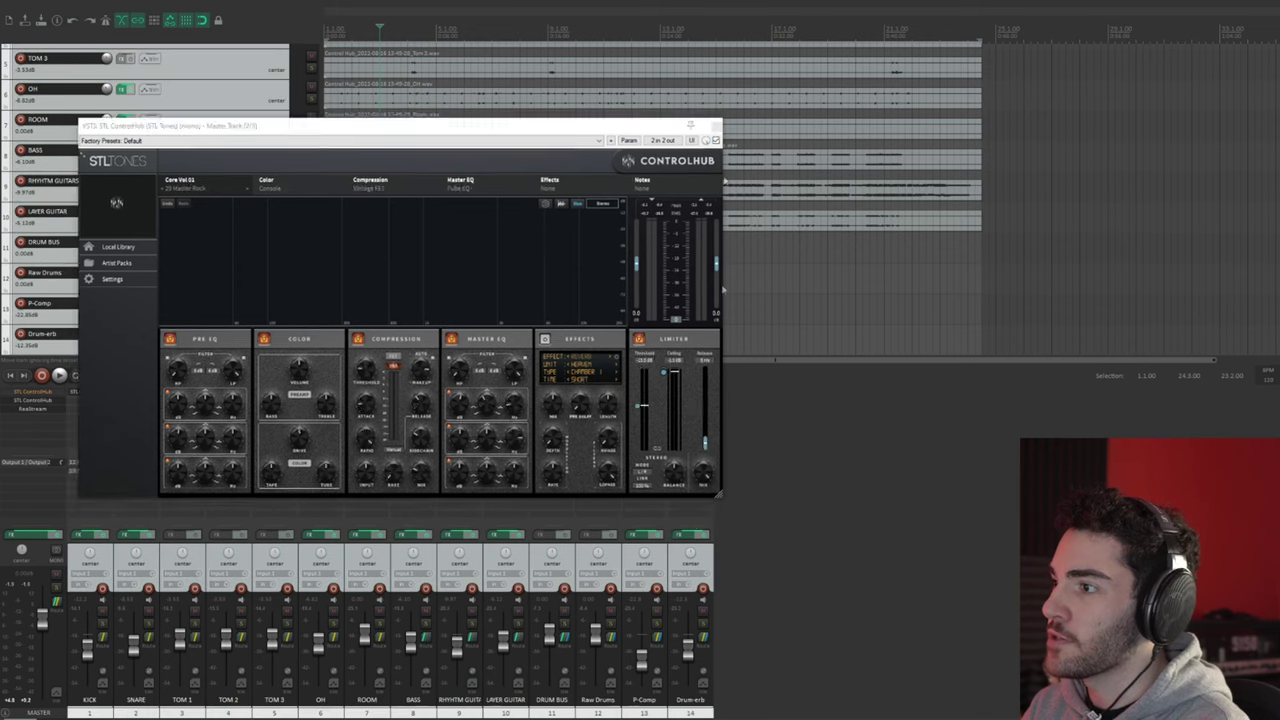
{"action": "left_click", "coordinate": [704, 537], "text": "ctrl"}
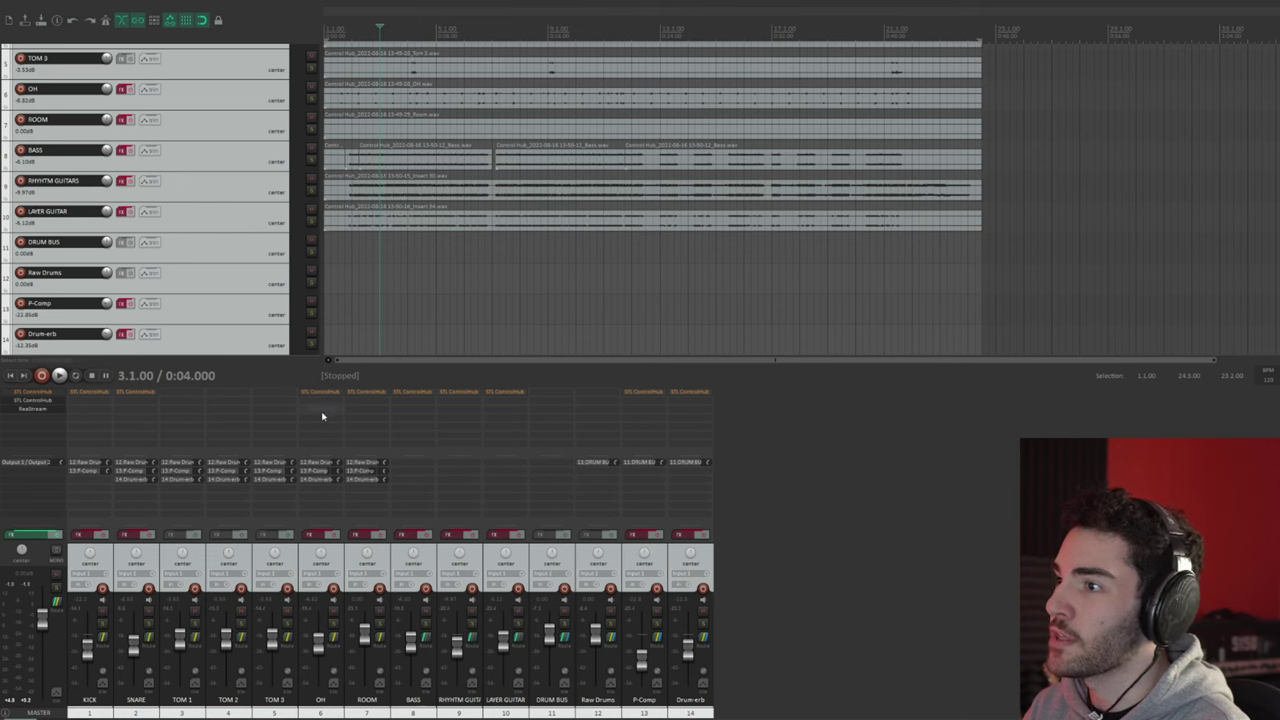
Step: Start playback, select all tracks and enable the effects on every track
{"action": "left_click", "coordinate": [334, 230]}
{"action": "key", "text": "space"}
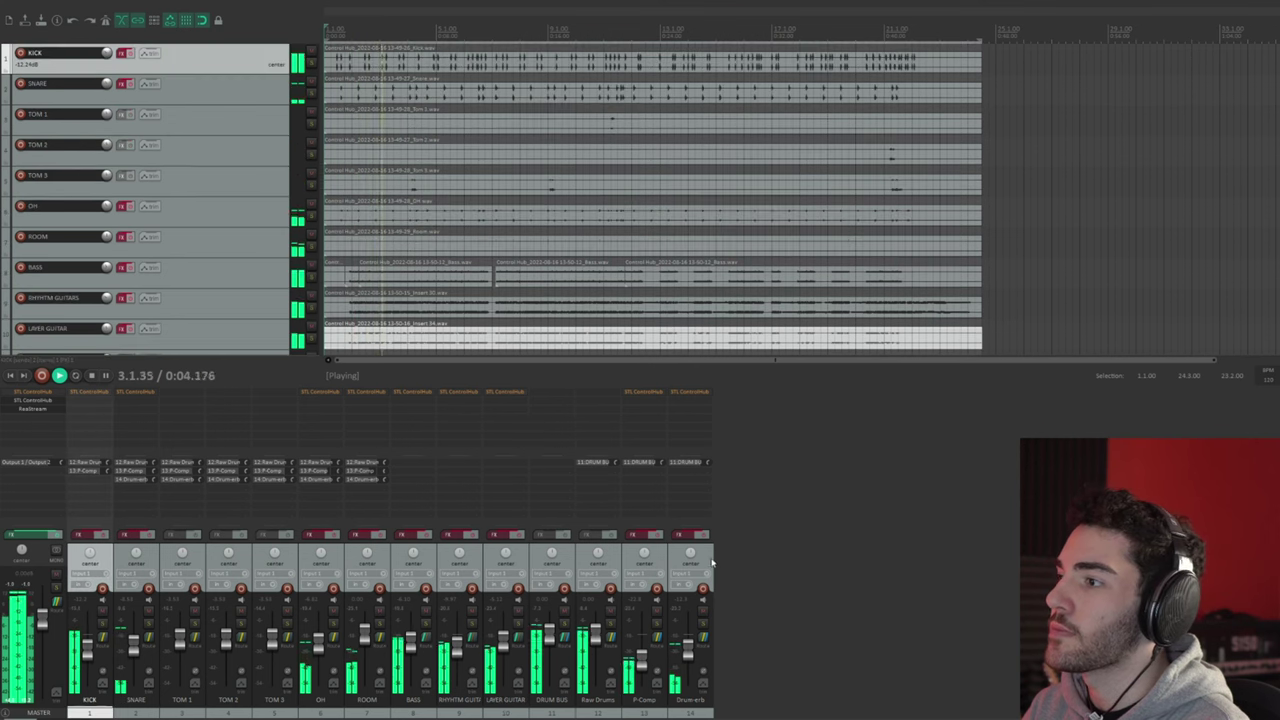
{"action": "key", "text": "ctrl+a"}
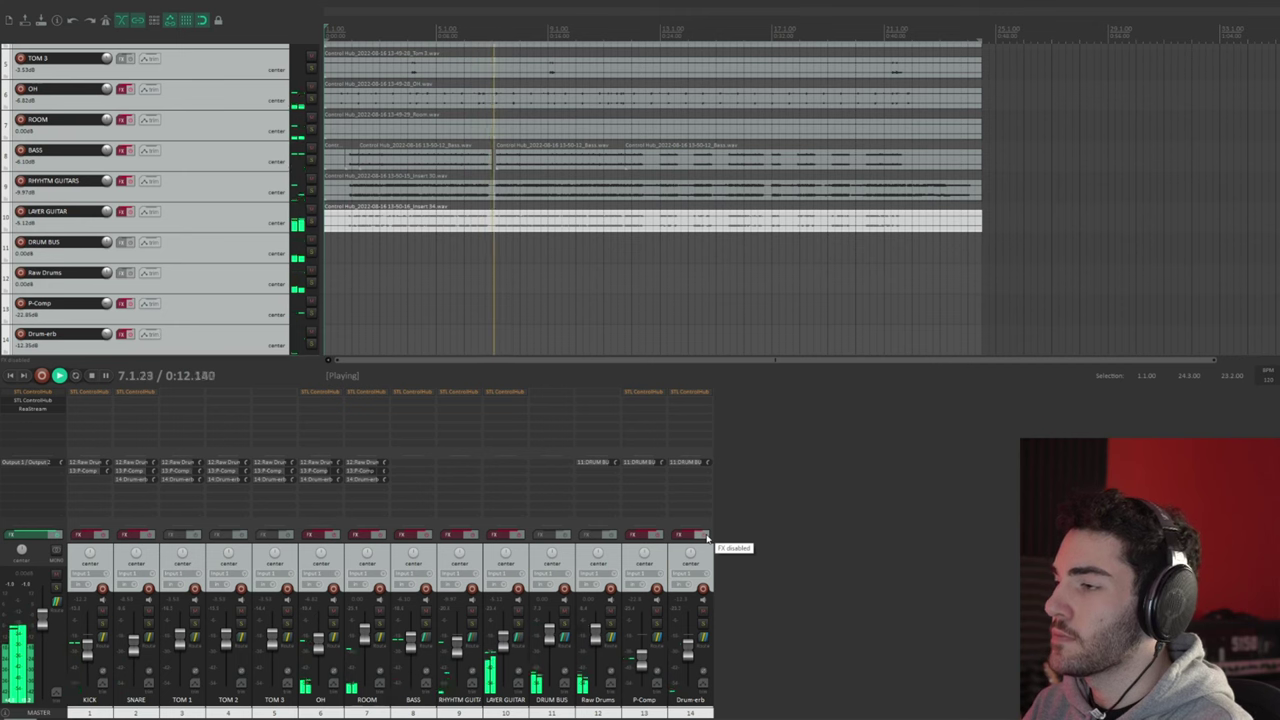
{"action": "left_click", "coordinate": [705, 536]}
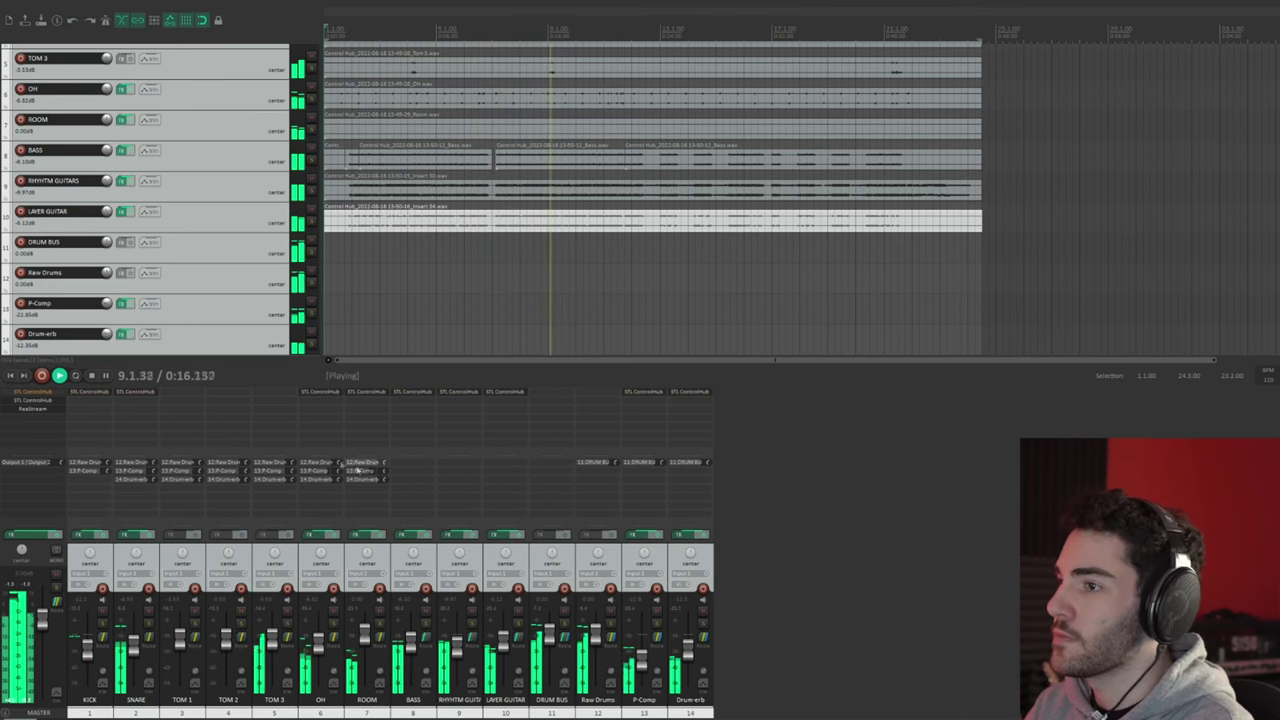
Step: Un-bypass the master track's ControlHub instance and close its window
{"action": "left_click", "coordinate": [43, 396]}
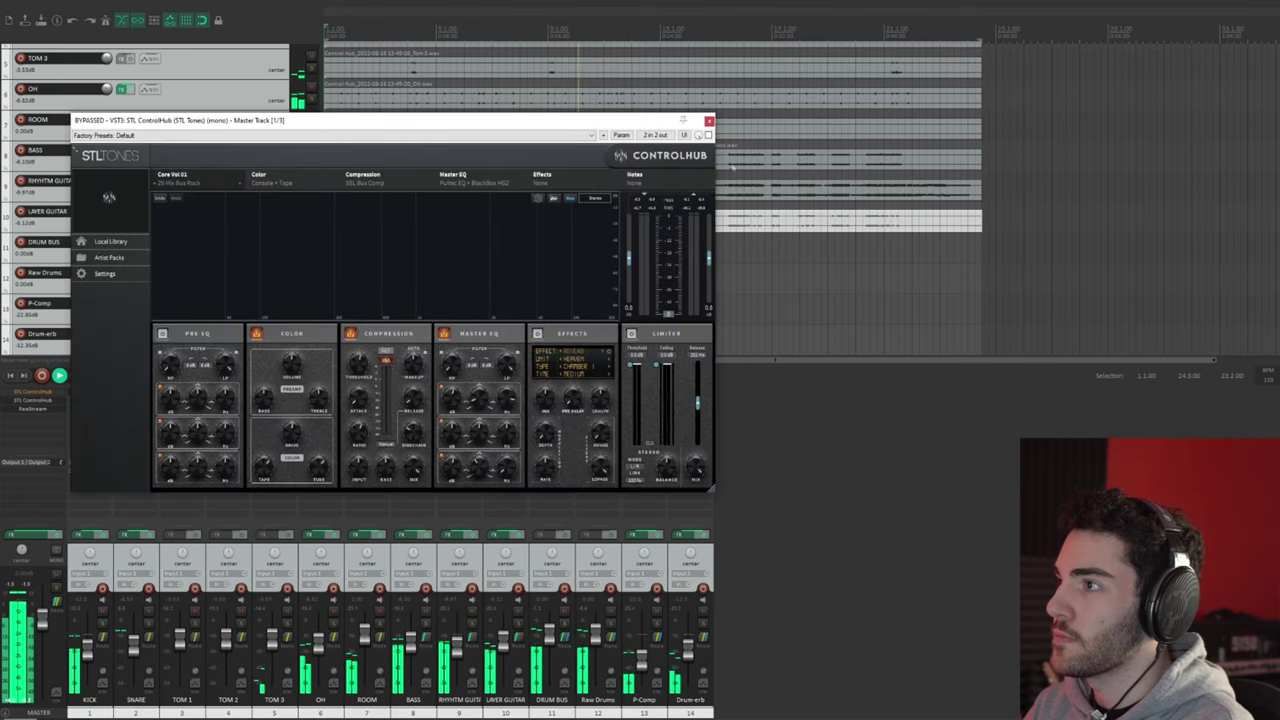
{"action": "left_click", "coordinate": [708, 134]}
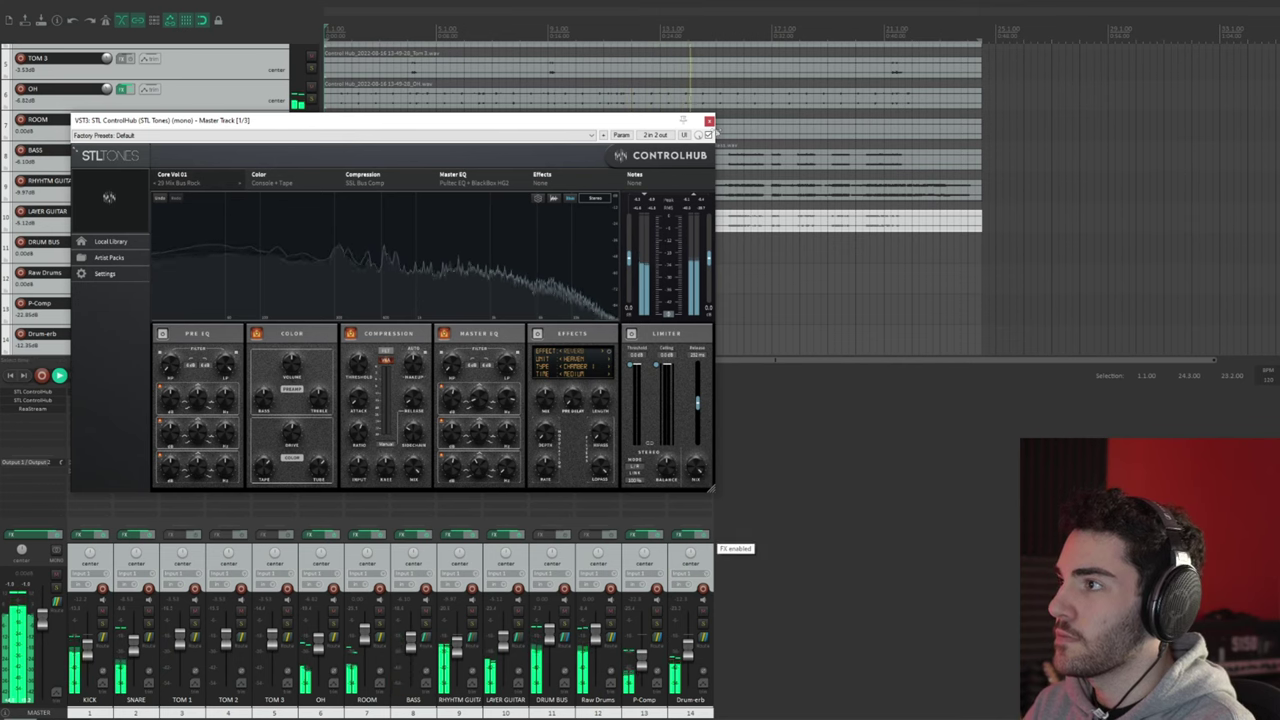
{"action": "key", "text": "Escape"}
Step: Bypass and then re-enable all track effects for comparison, then stop playback
{"action": "left_click", "coordinate": [703, 536]}
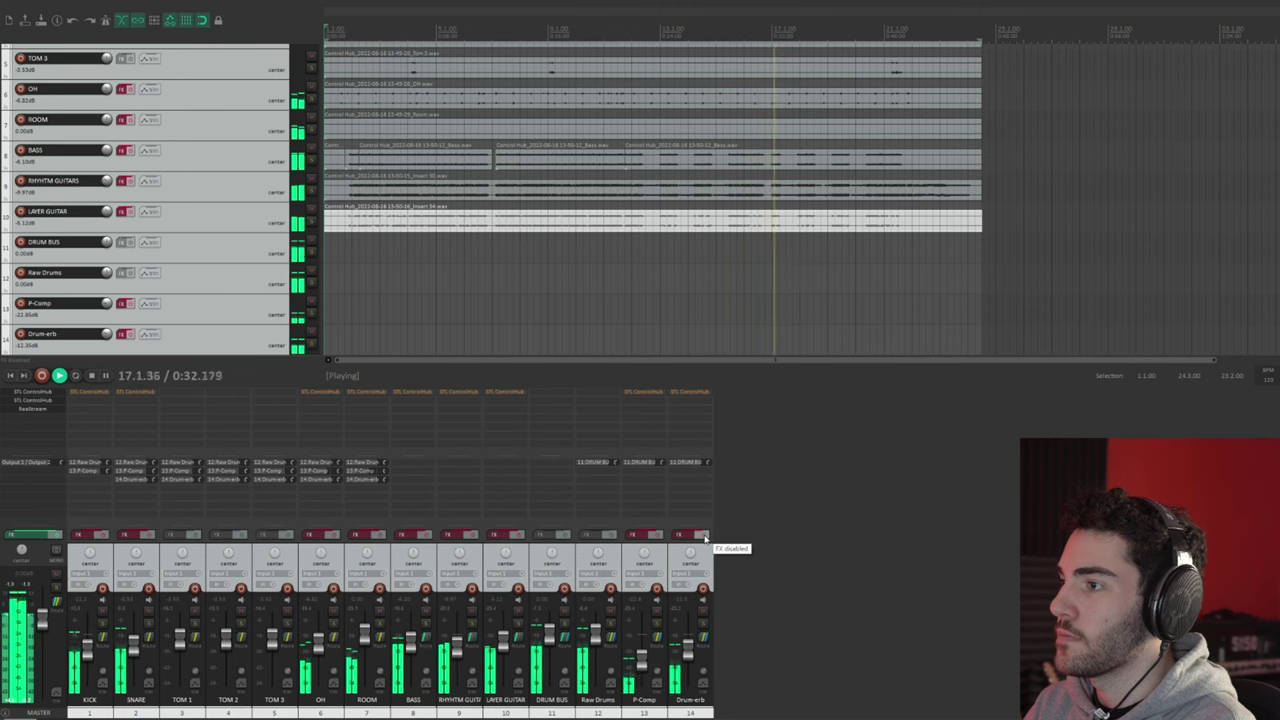
{"action": "left_click", "coordinate": [703, 536]}
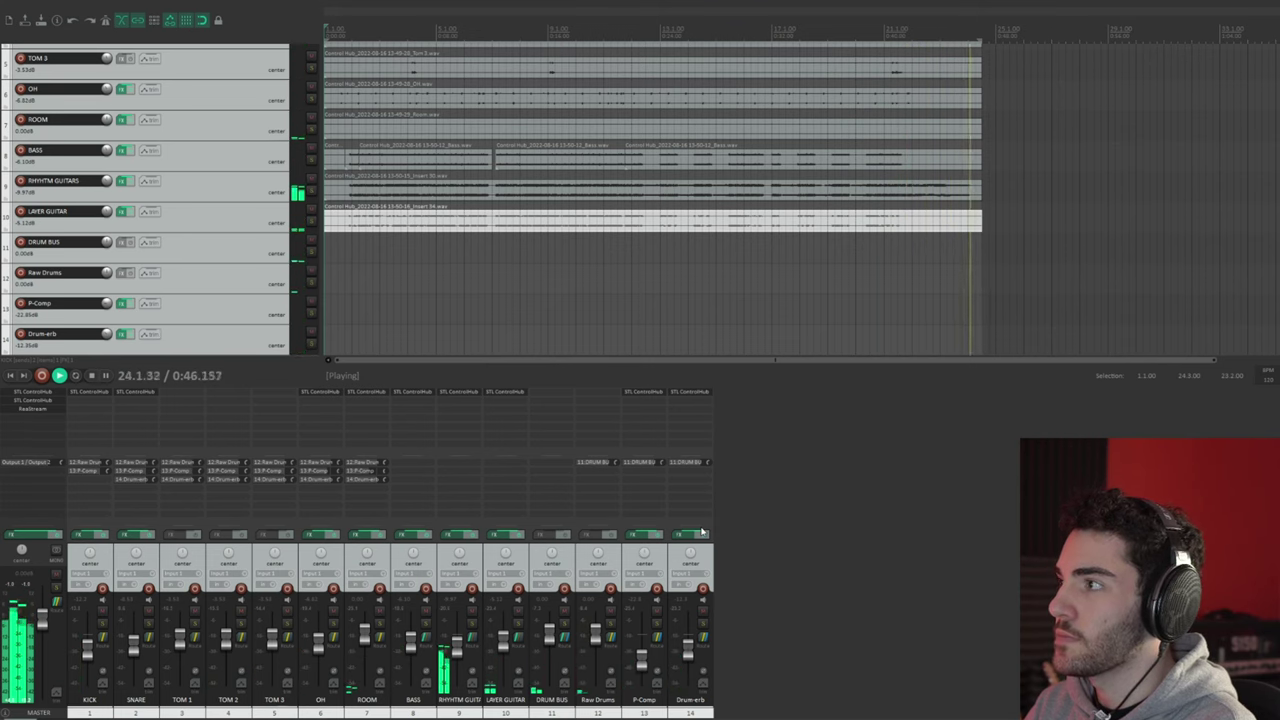
{"action": "key", "text": "space"}
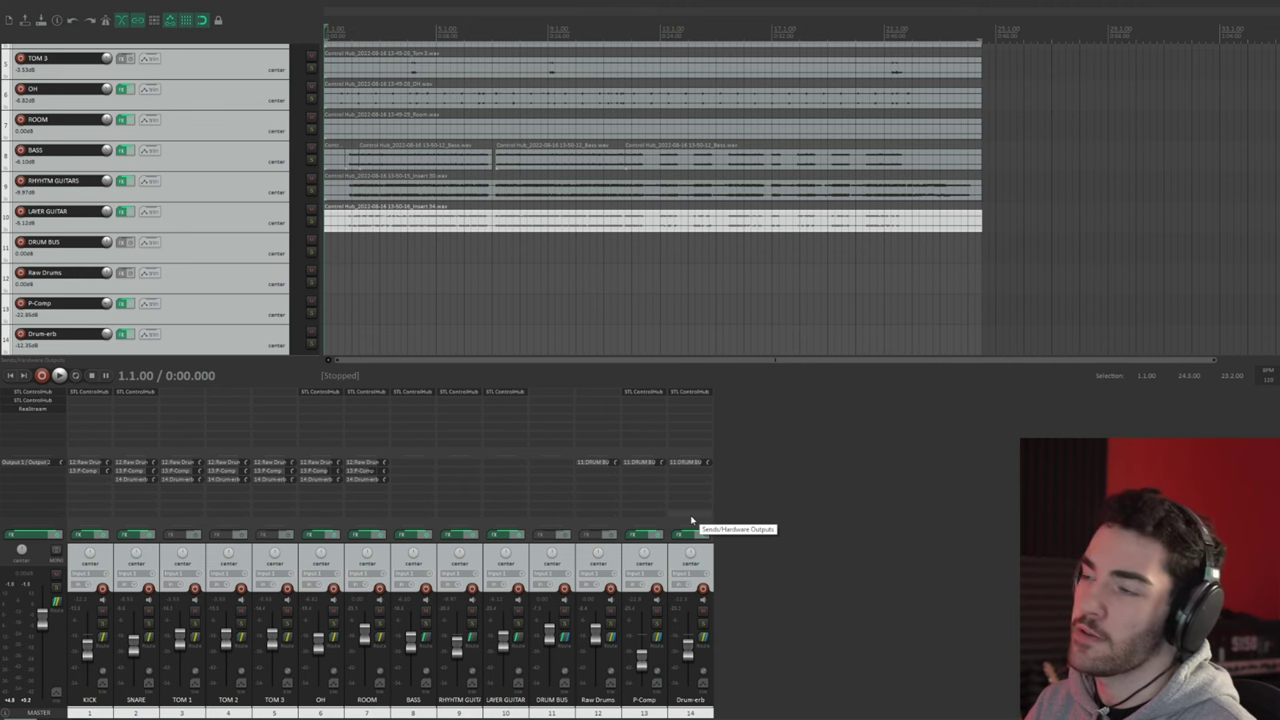
Step: Open the SNARE ControlHub, browse its presets keeping Snare British Console Color, and play
{"action": "left_click", "coordinate": [134, 392]}
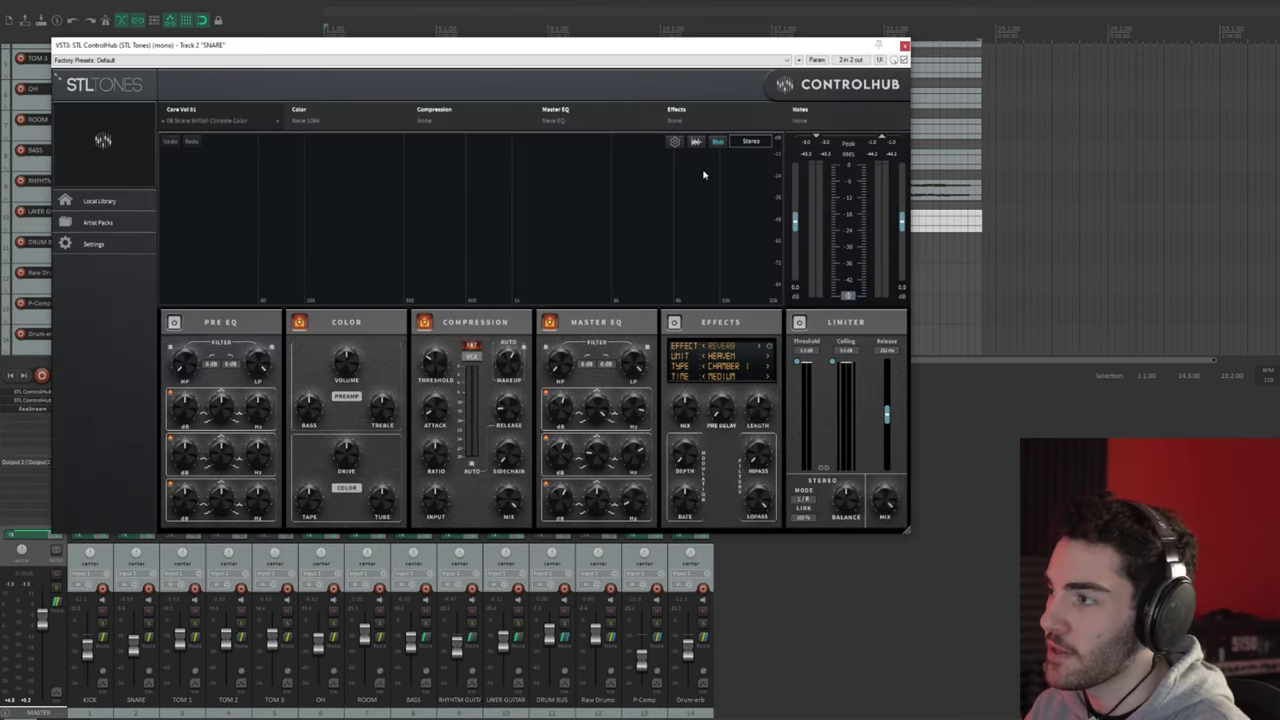
{"action": "left_click", "coordinate": [222, 117]}
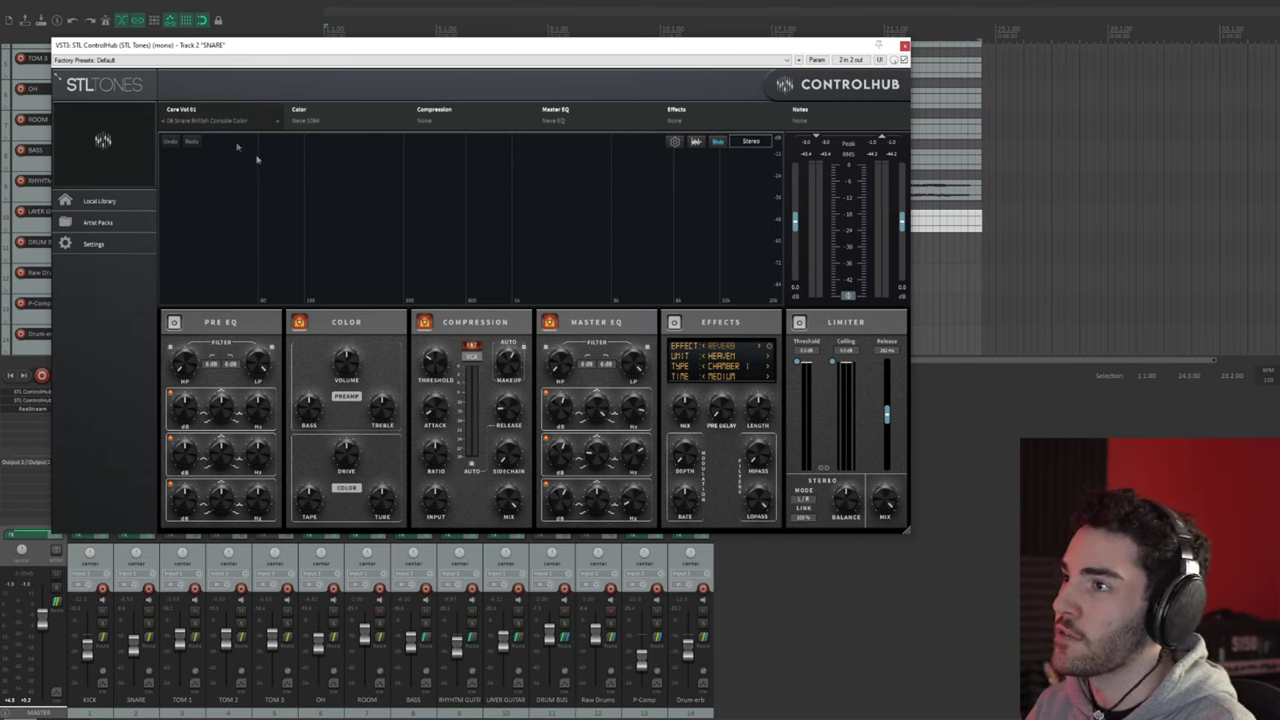
{"action": "key", "text": "space"}
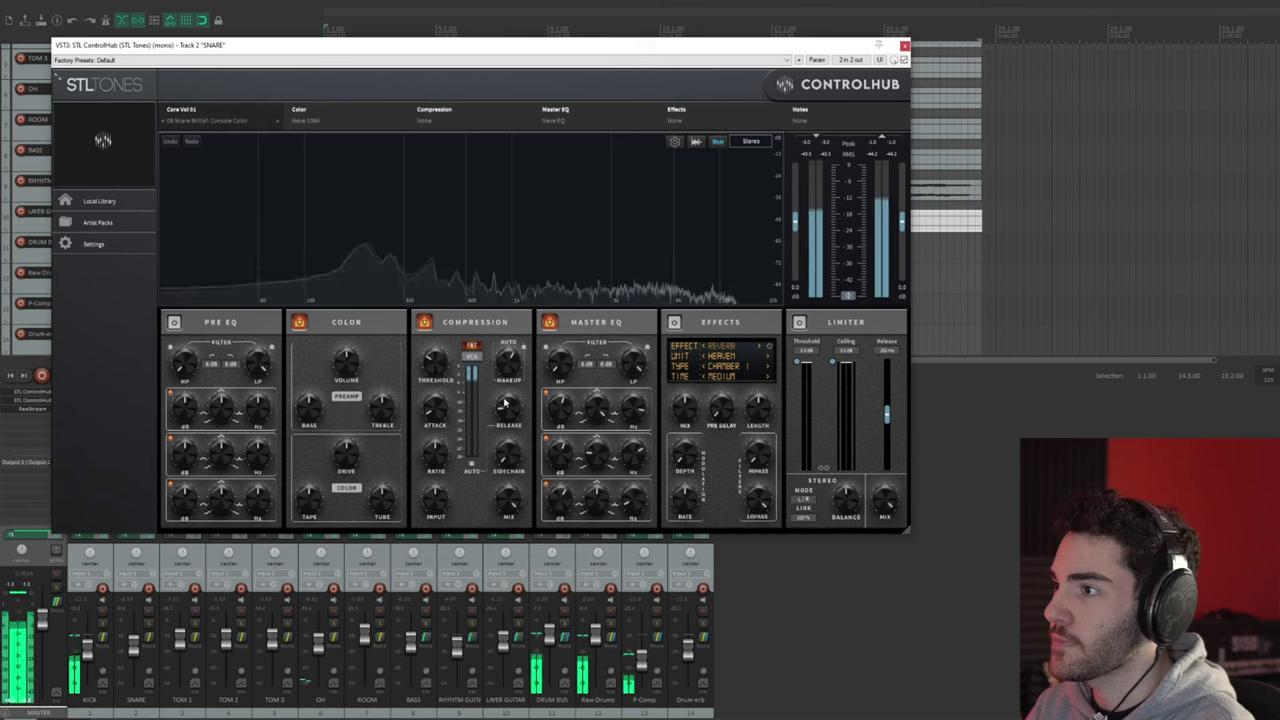